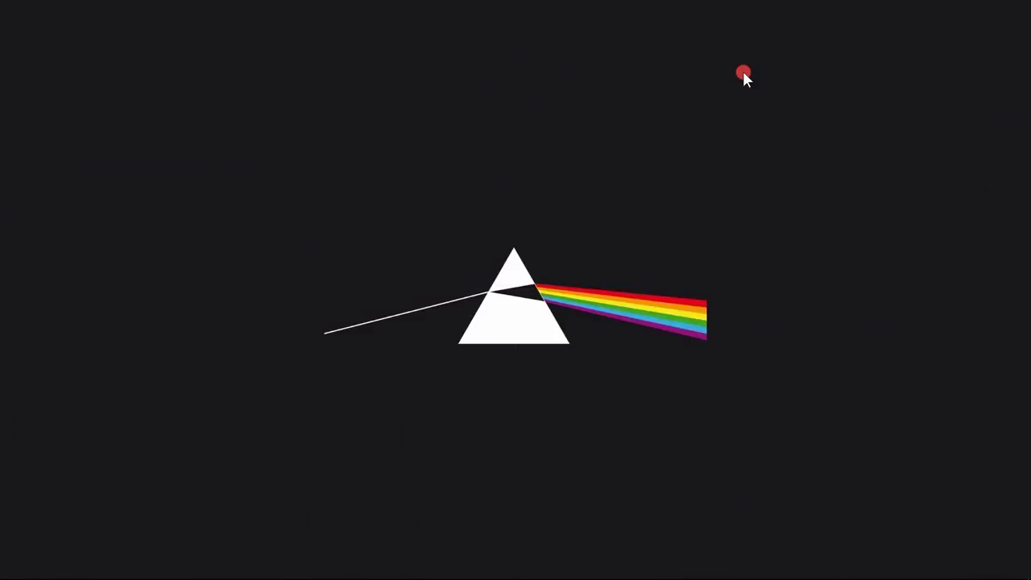
Bring the Photoshop window to the front from the taskbar
left_click(88, 571)
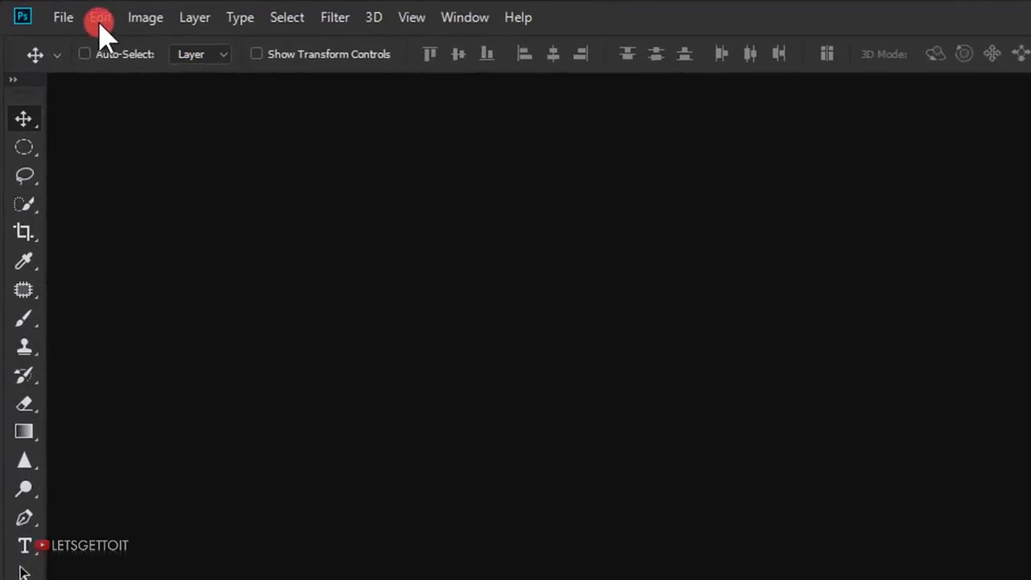
Create a new 50×50 px, 300 ppi document with a black background
left_click(71, 17)
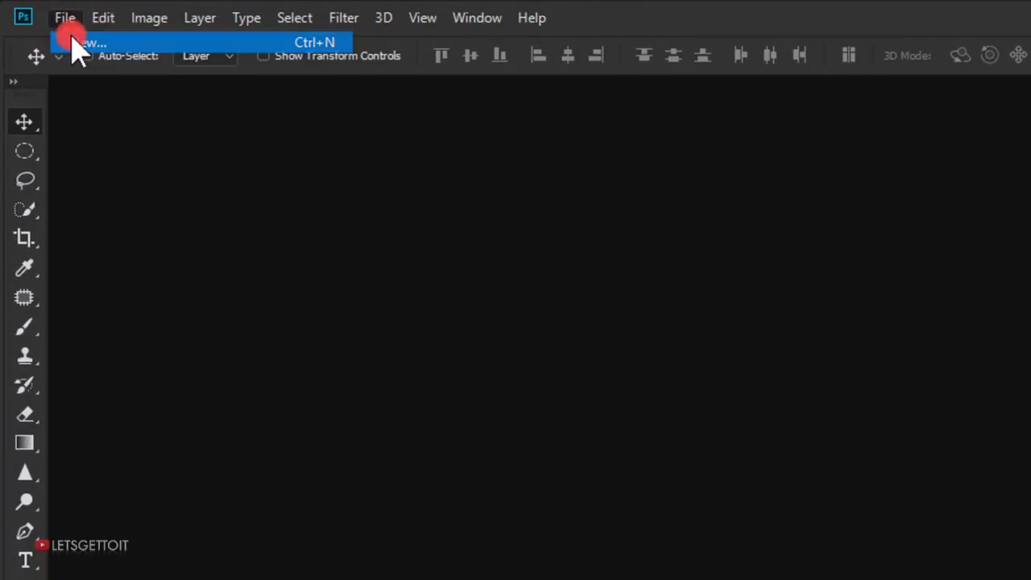
left_click(68, 41)
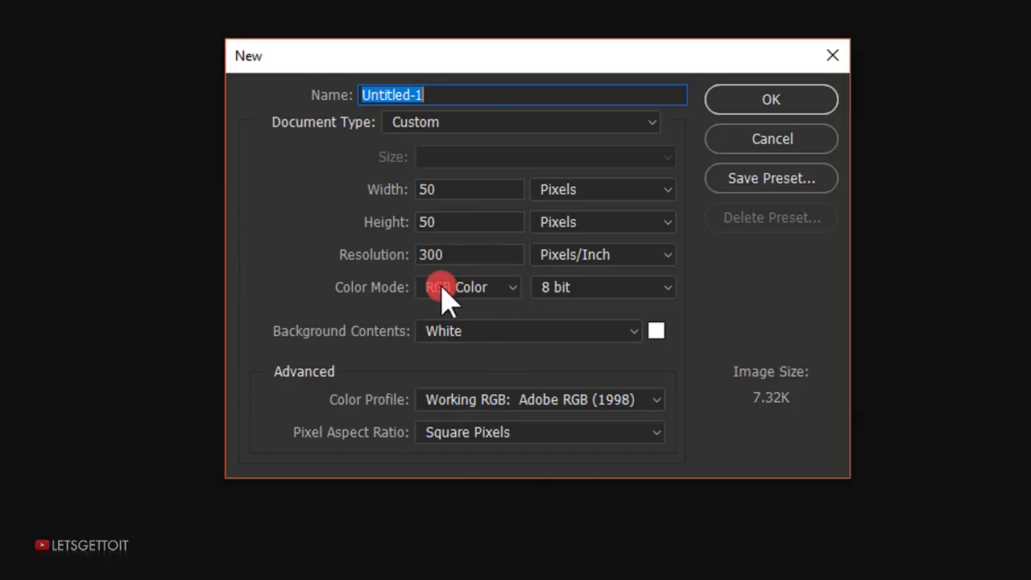
left_click(491, 332)
left_click(439, 367)
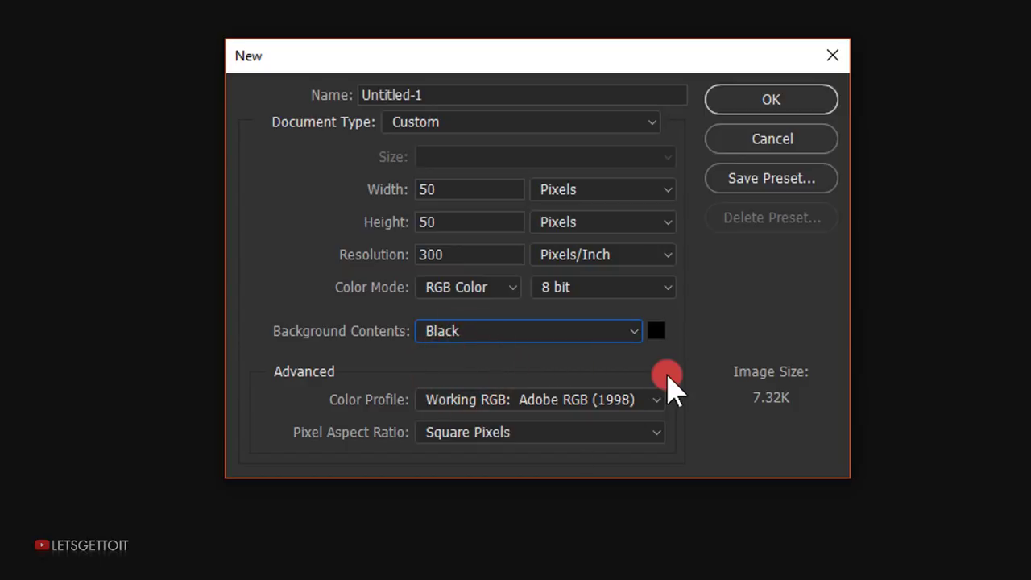
left_click(779, 100)
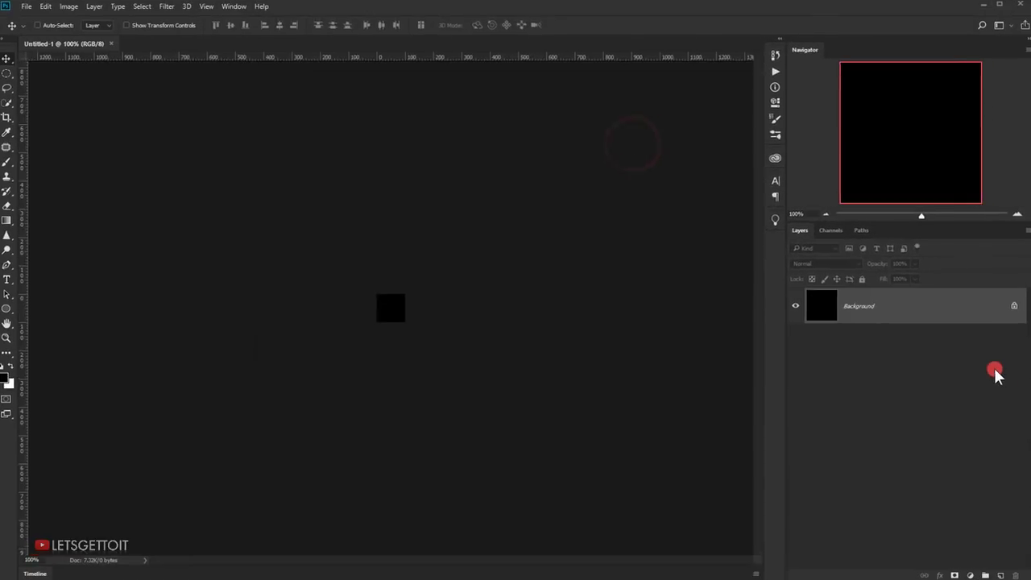
Fit the canvas to the window and convert the Background layer into a layer named bg
key("ctrl+0")
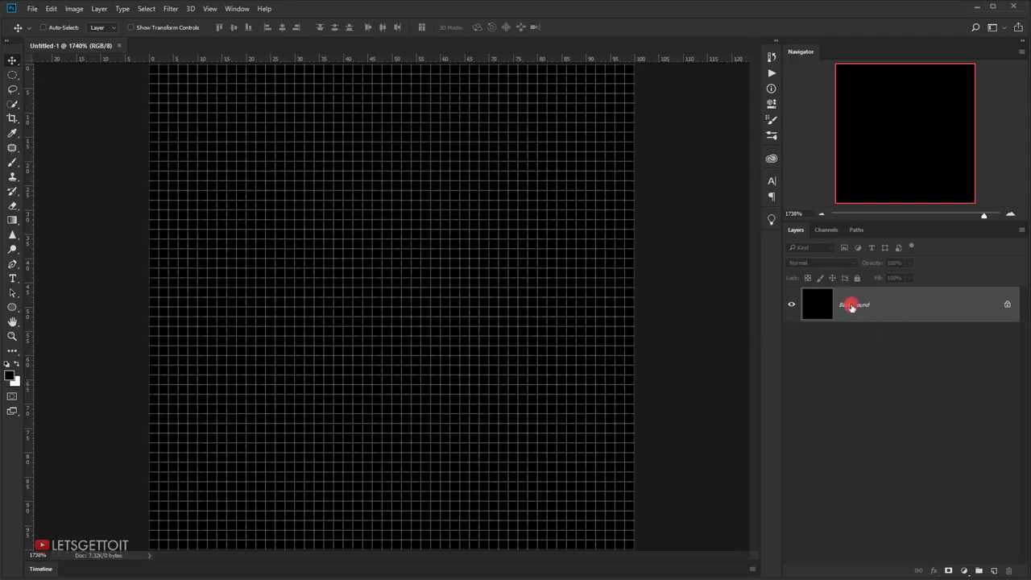
double_click(918, 308)
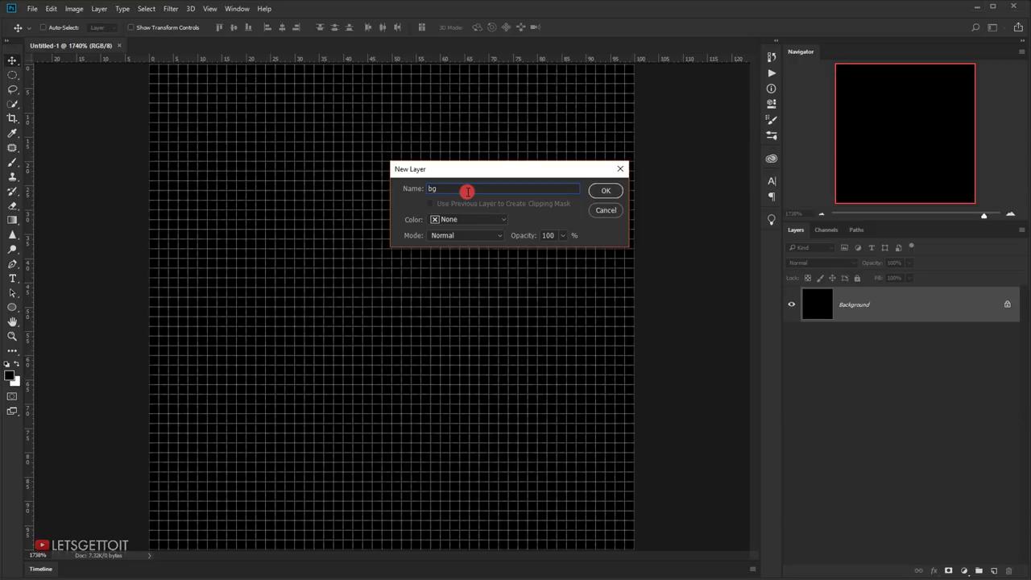
key("Return")
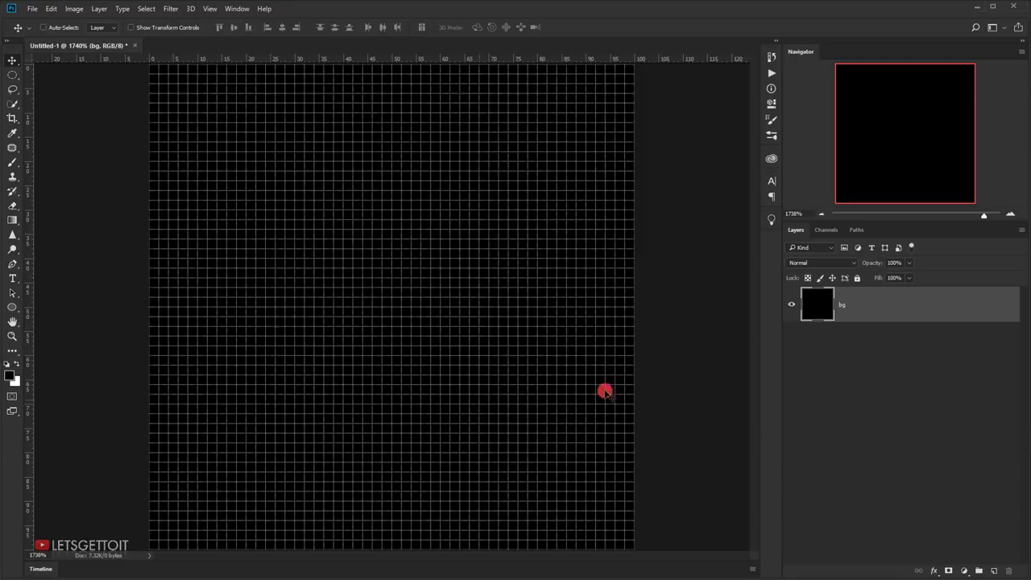
Draw a 50×50 px circle with the Ellipse Tool
left_click(13, 313)
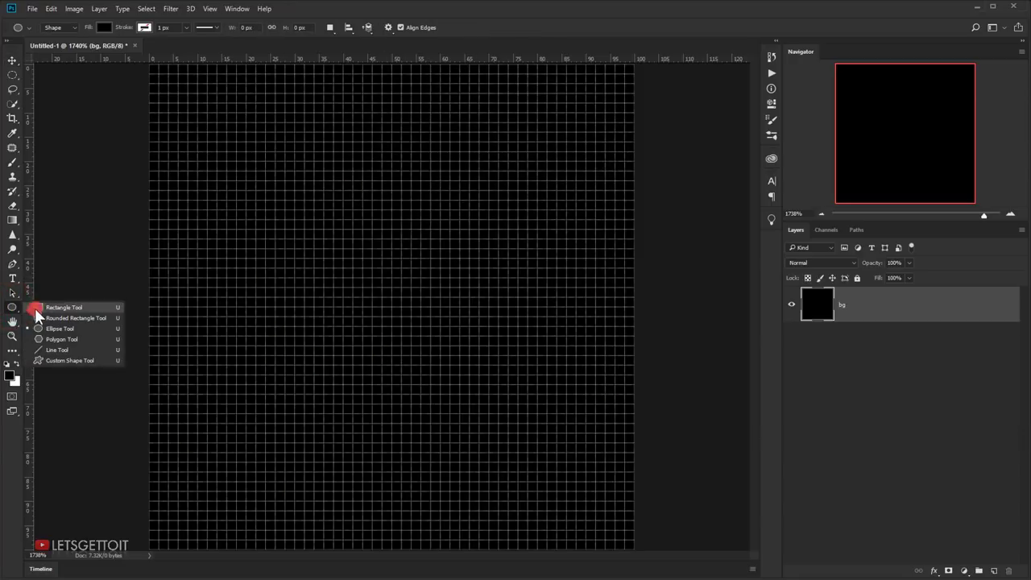
left_click(62, 328)
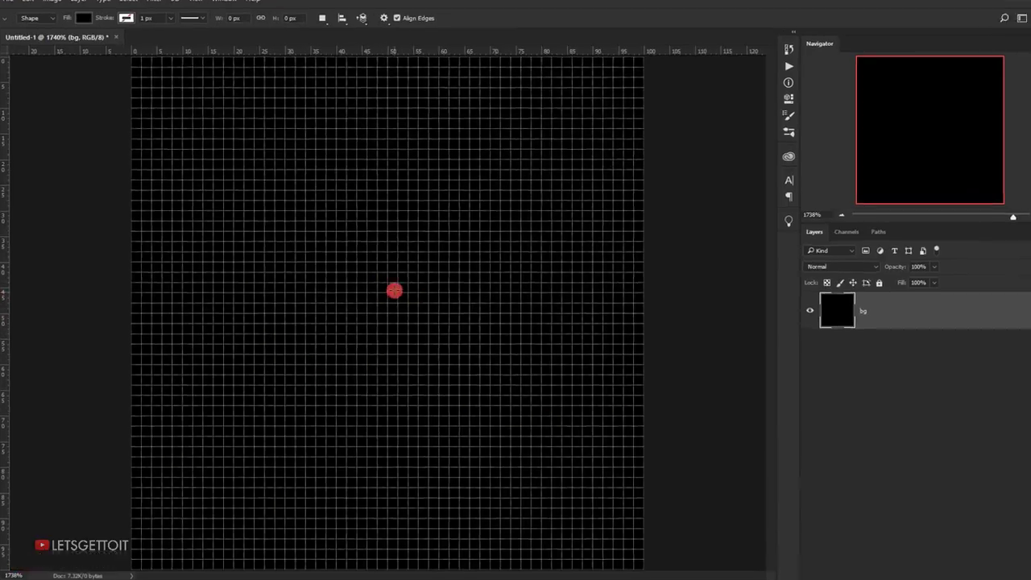
left_click(379, 298)
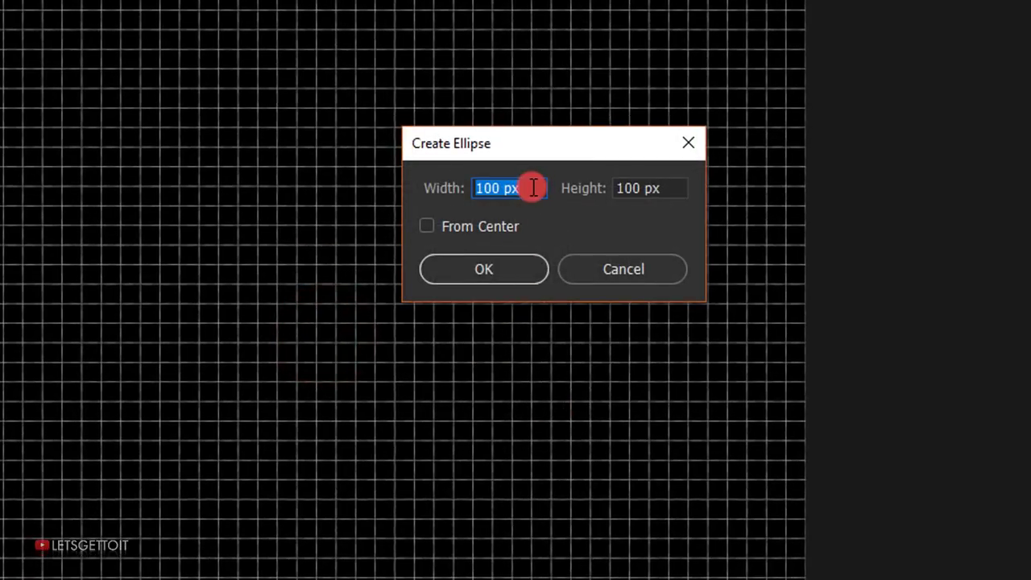
type("50")
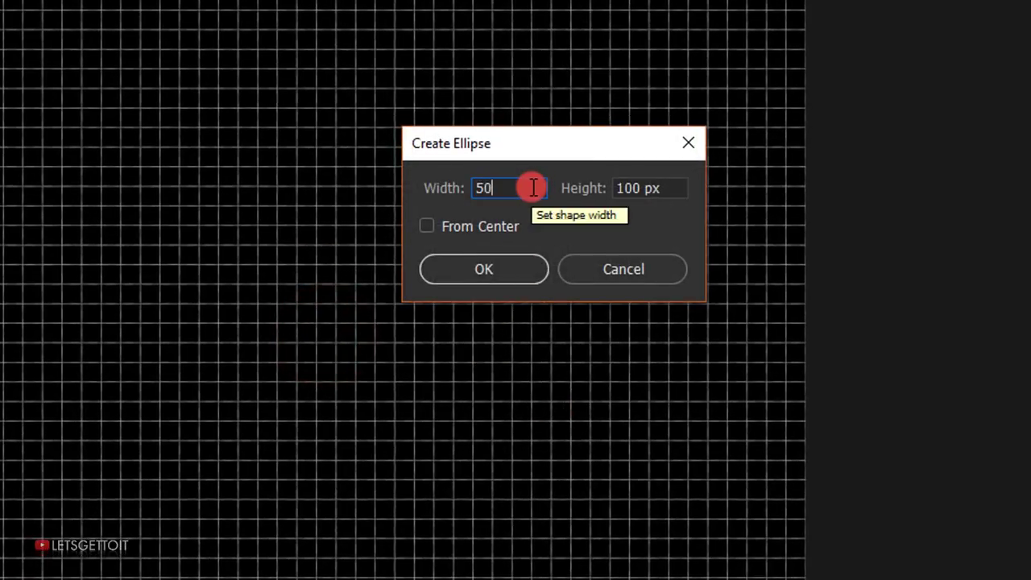
key("Tab")
type("50")
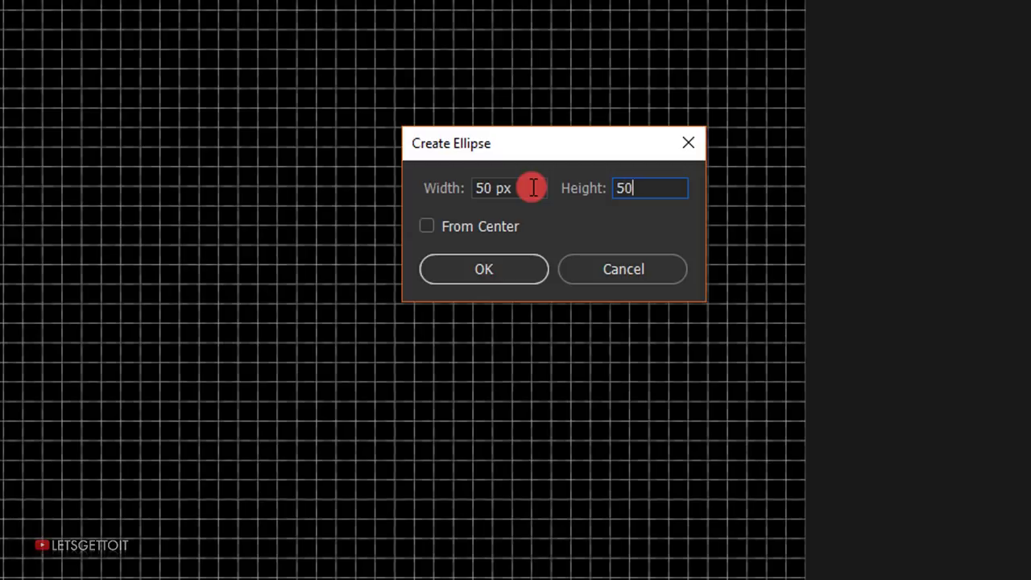
left_click(513, 268)
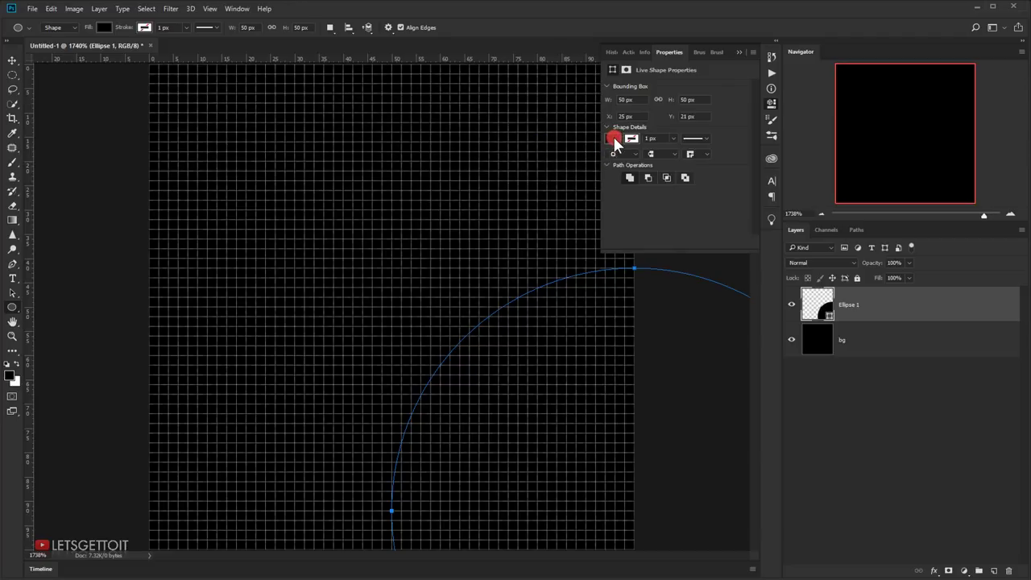
Set the circle's fill colour to white
left_click(614, 139)
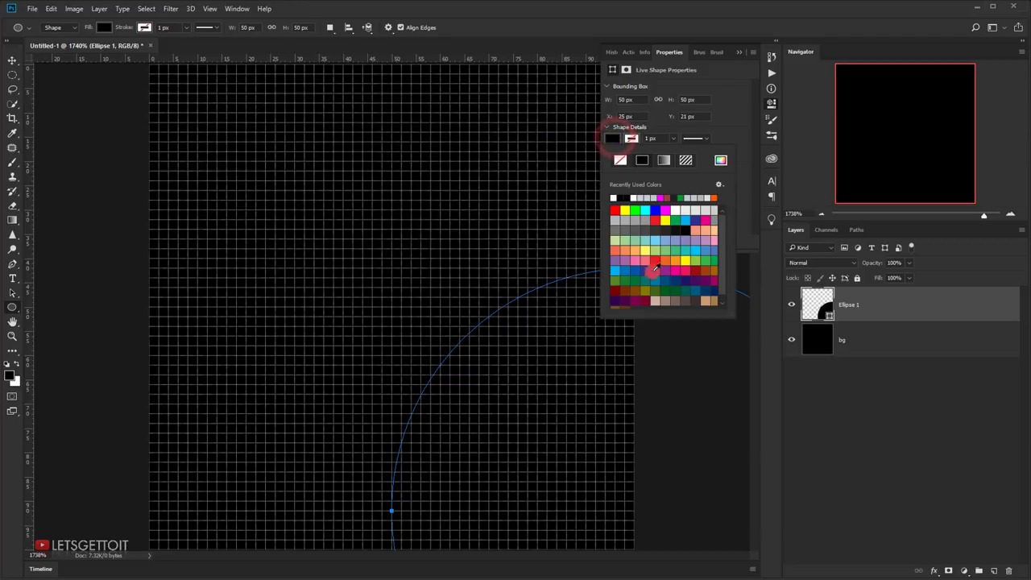
left_click(616, 195)
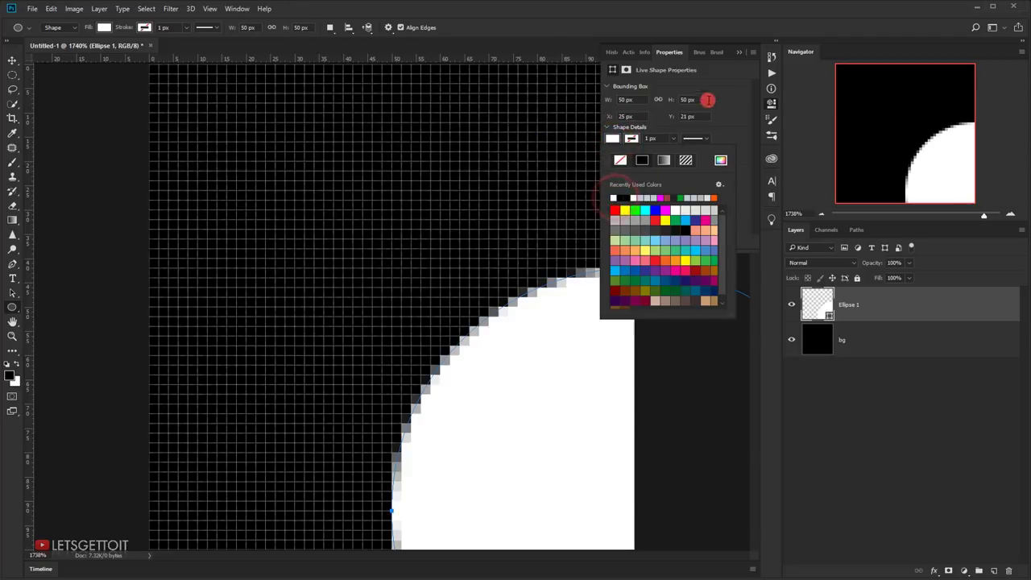
left_click(717, 85)
left_click(739, 52)
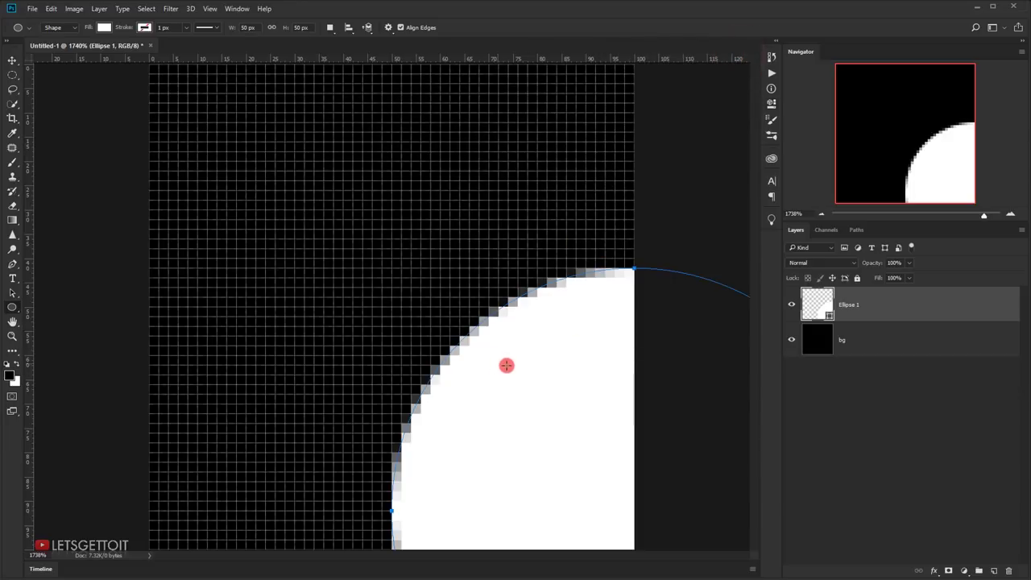
Move the white circle to the centre of the canvas
left_click(12, 60)
left_click_drag(566, 440, 330, 242)
left_click(514, 166)
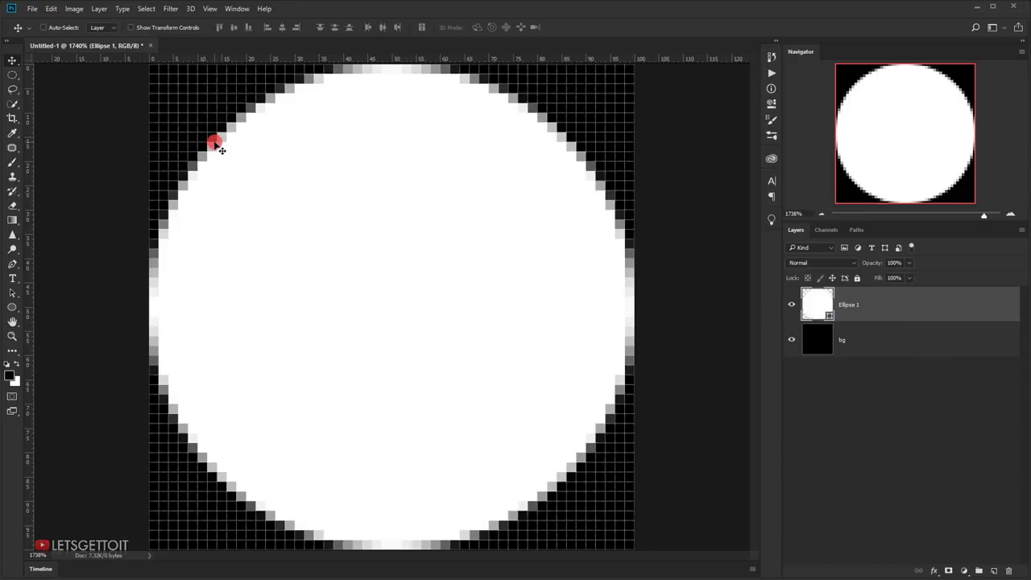
Load the circle as a selection, hide Ellipse 1, and delete the circle from bg
key("ctrl")
left_click(821, 299, "ctrl")
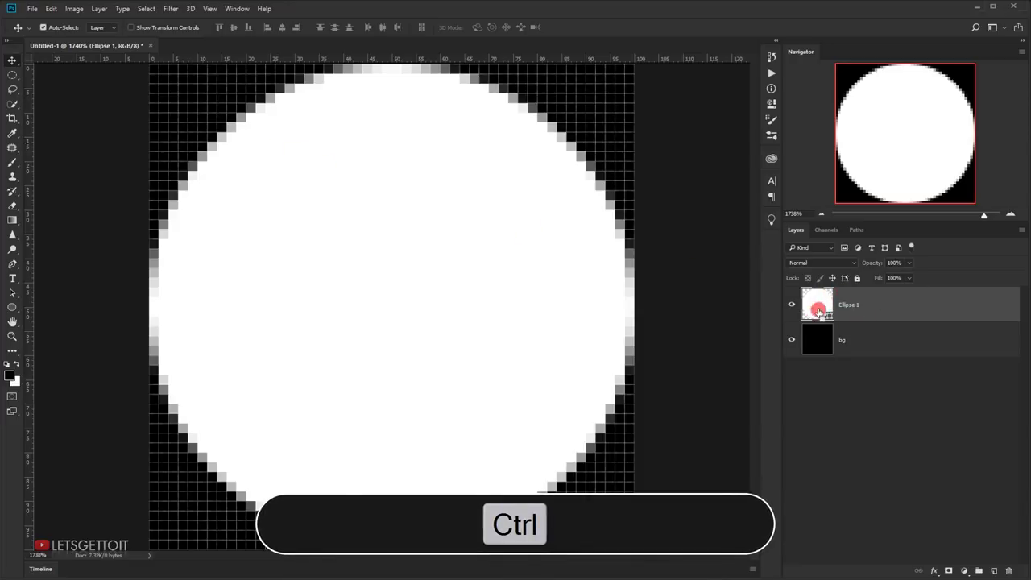
left_click(448, 84)
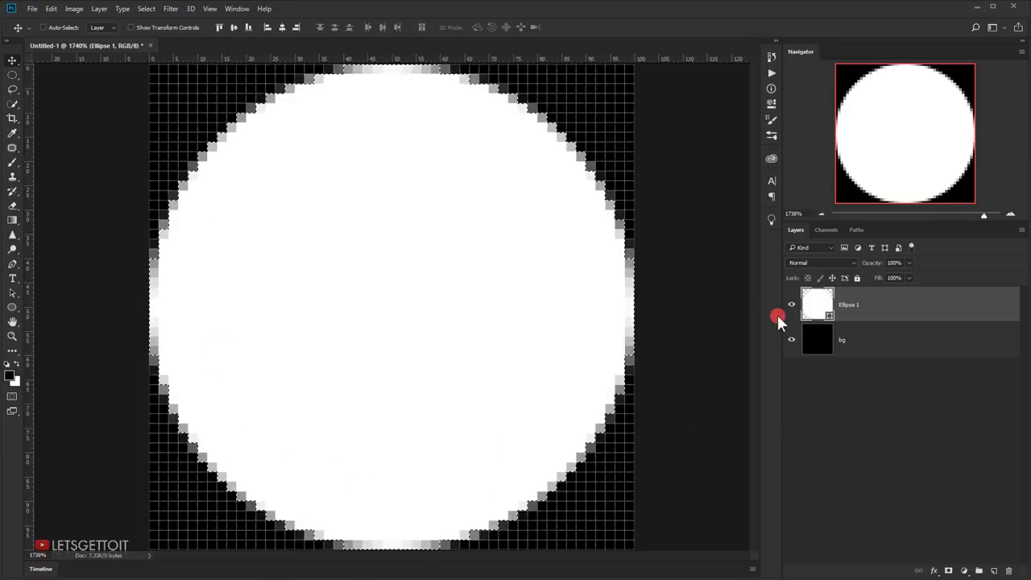
left_click(794, 306)
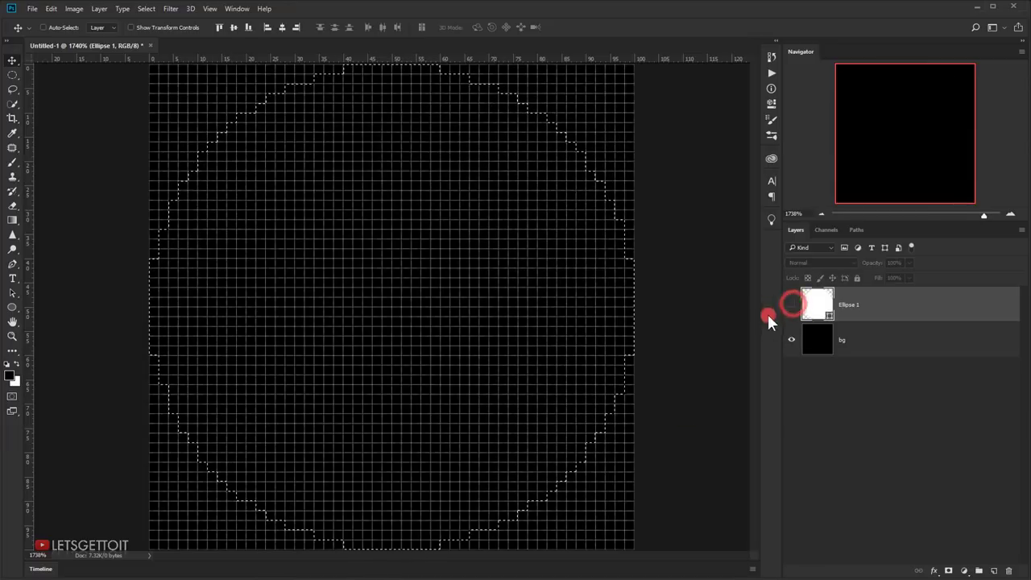
left_click(873, 344)
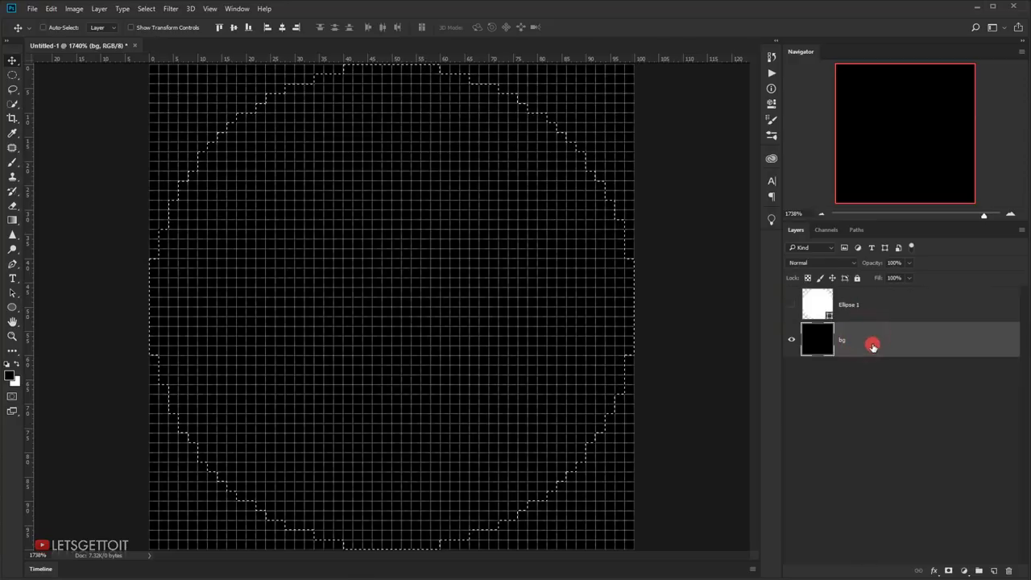
key("Delete")
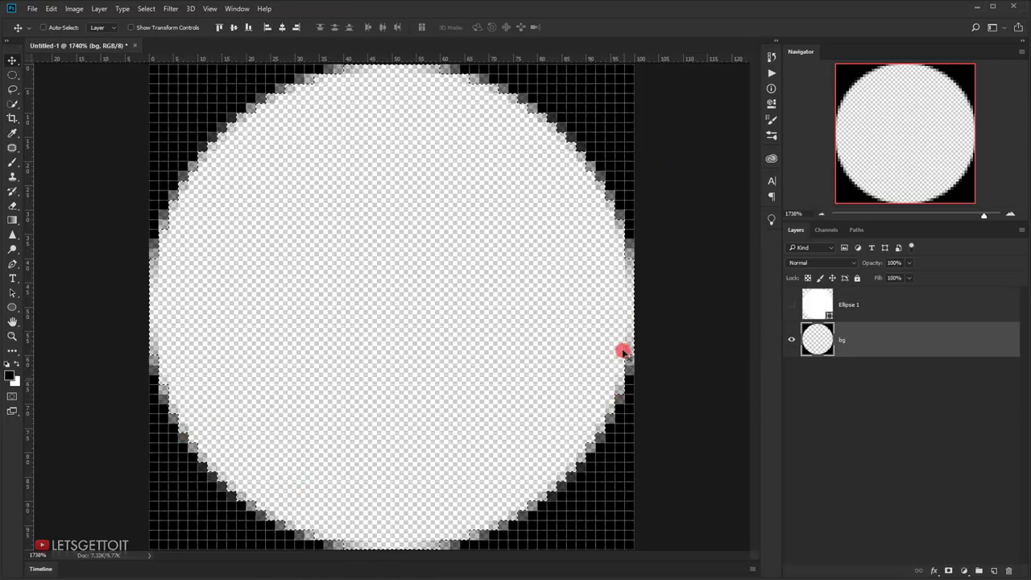
key("ctrl+d")
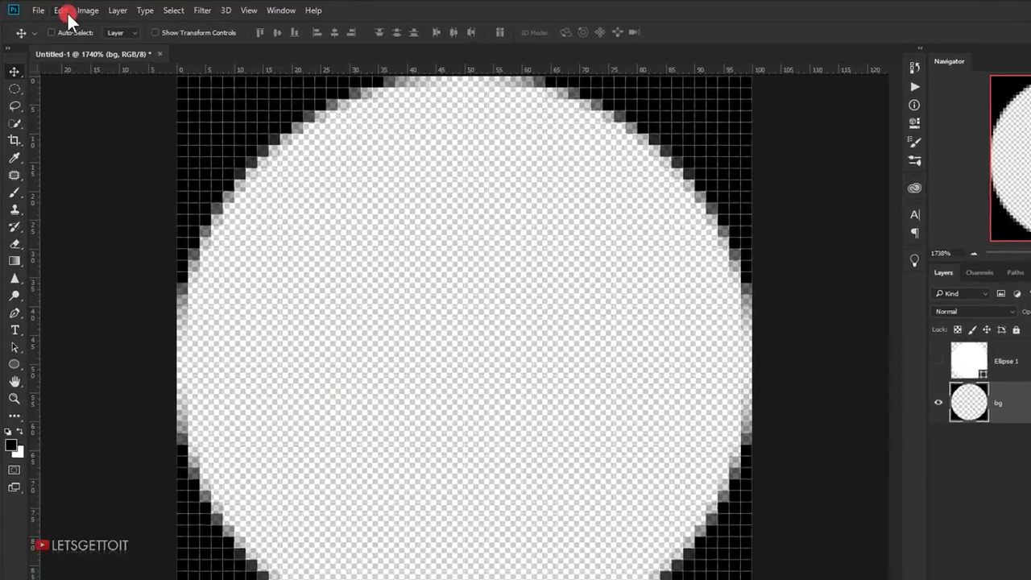
left_click(50, 8)
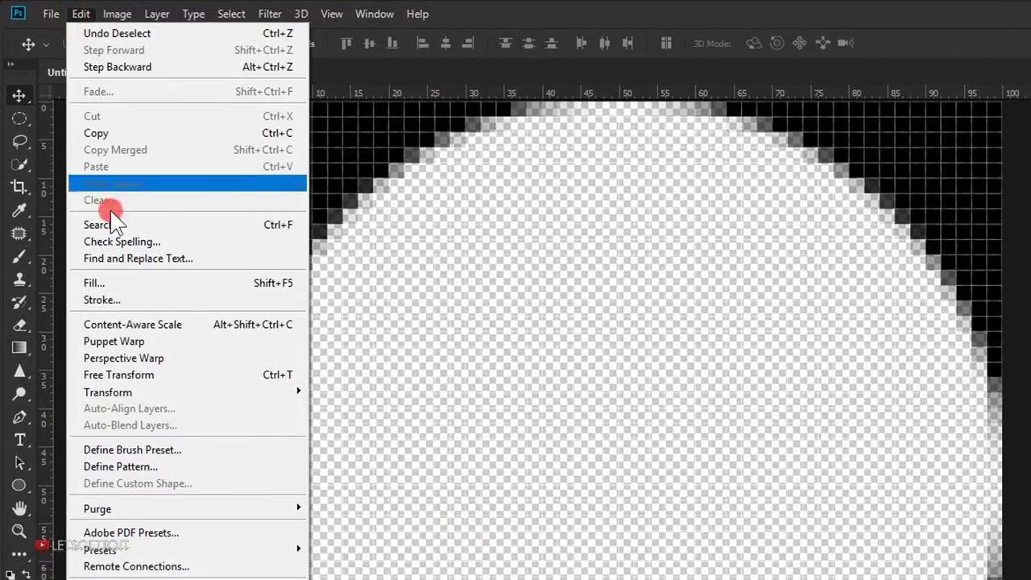
Define the canvas as a pattern named 'Dot black BG'
left_click(139, 467)
type("Dot bla")
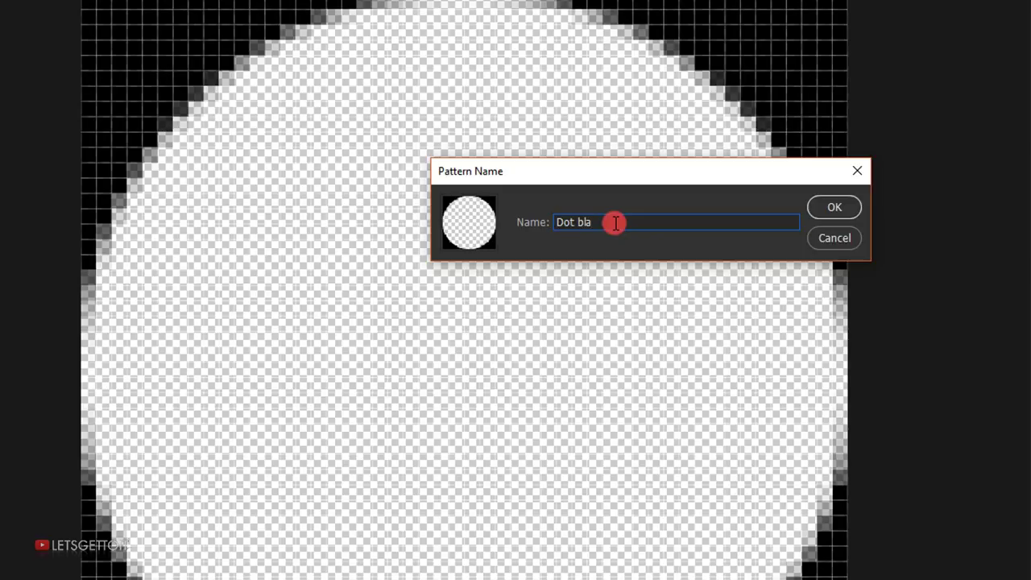
type("ck BG")
left_click(835, 207)
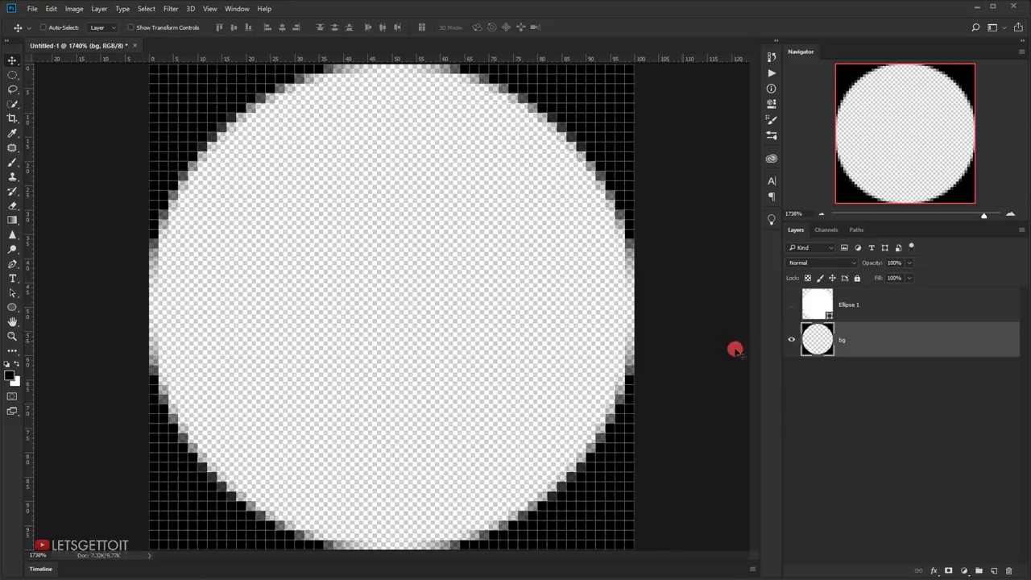
Show Ellipse 1 again and set its fill to 0%
left_click(792, 308)
left_click(790, 305)
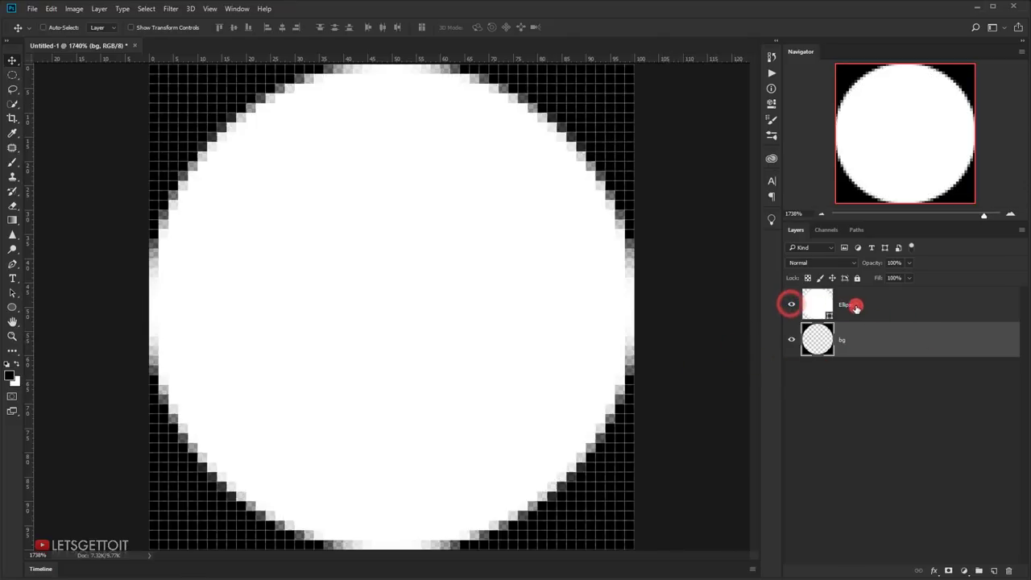
left_click(853, 303)
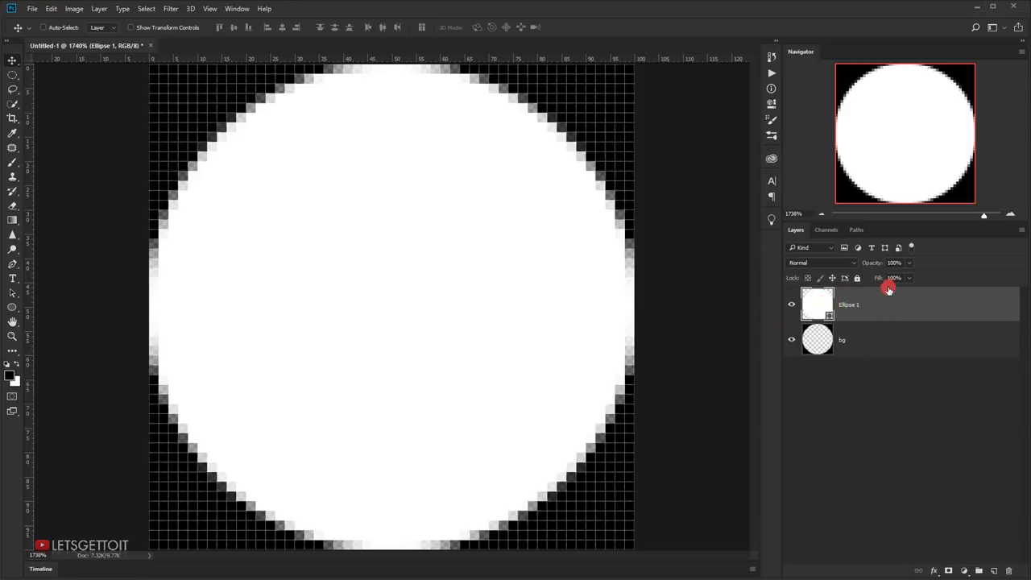
left_click(881, 278)
type("0")
key("Return")
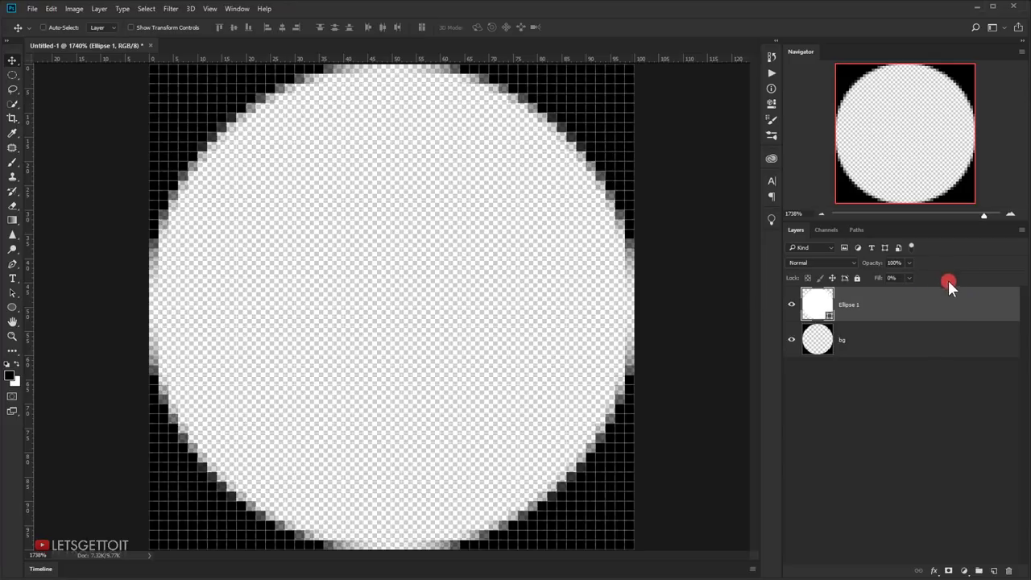
Add a black Inner Glow from the edge: size 25 px, range 80%, opacity 80%
left_click(933, 572)
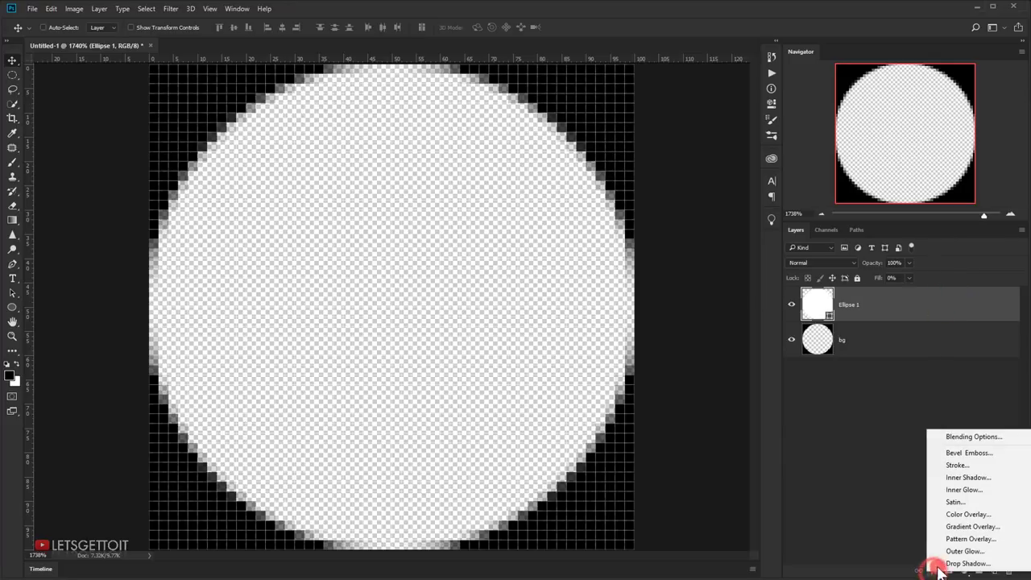
left_click(975, 438)
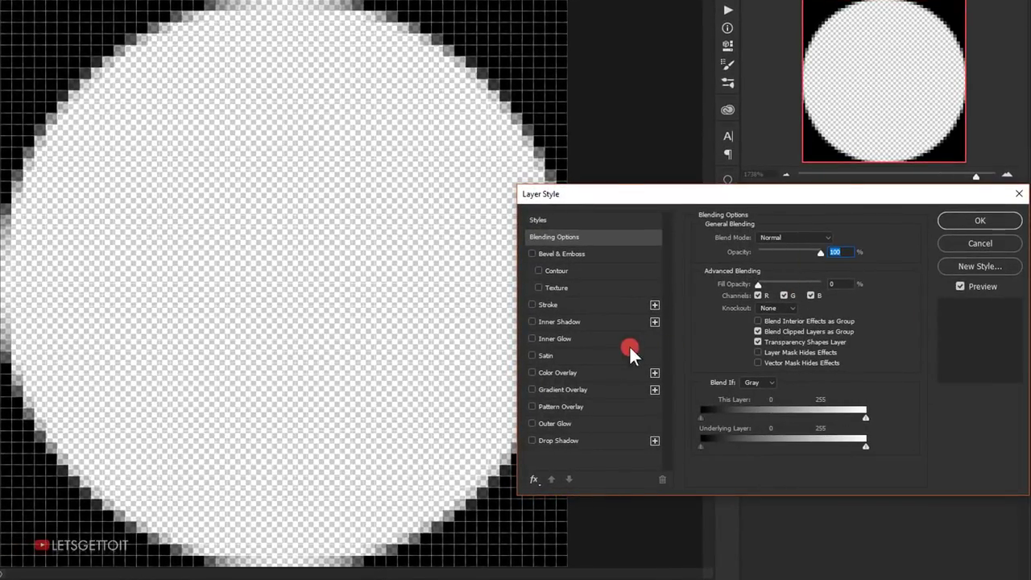
left_click(567, 338)
left_click(742, 297)
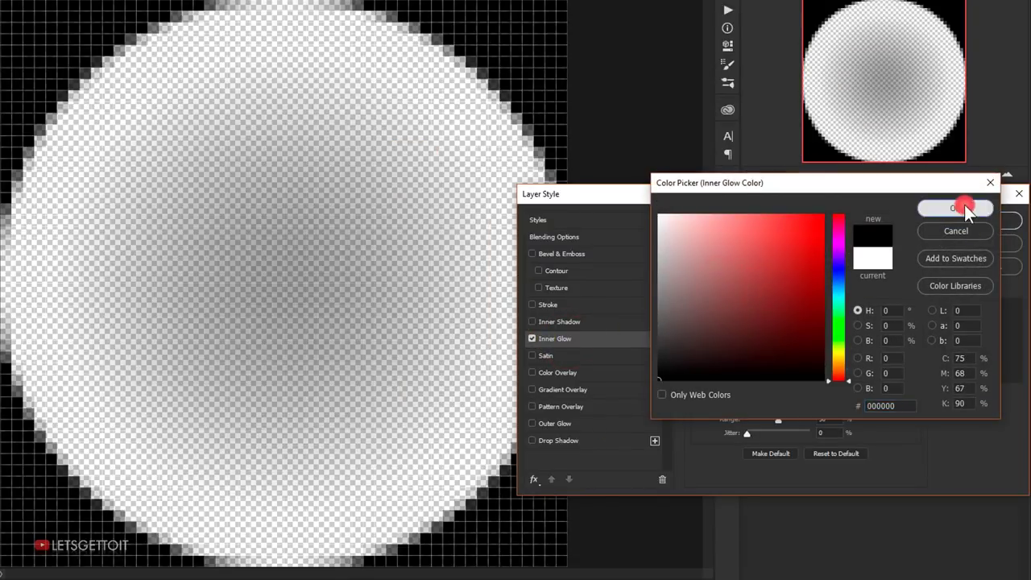
left_click(962, 206)
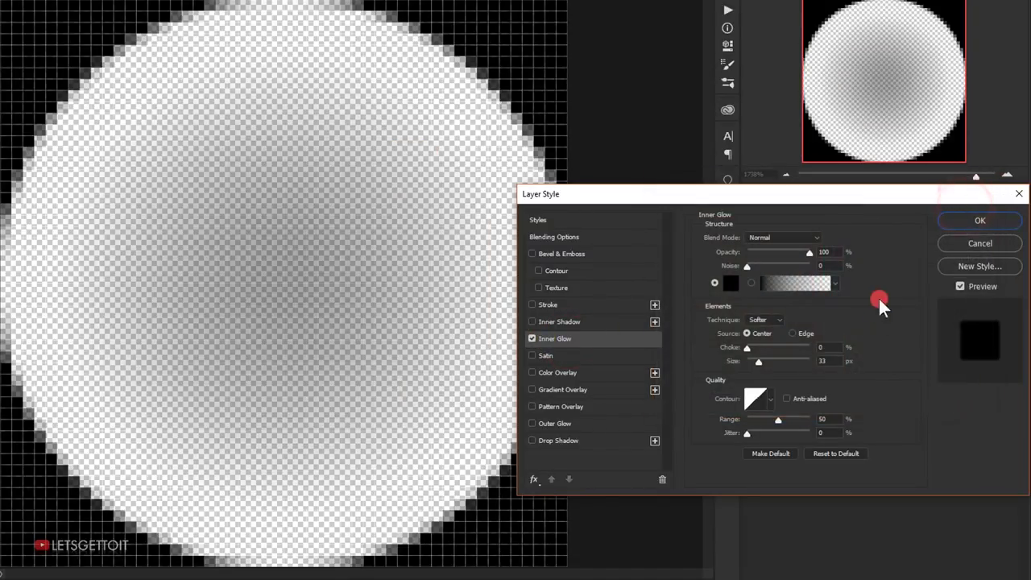
left_click(794, 332)
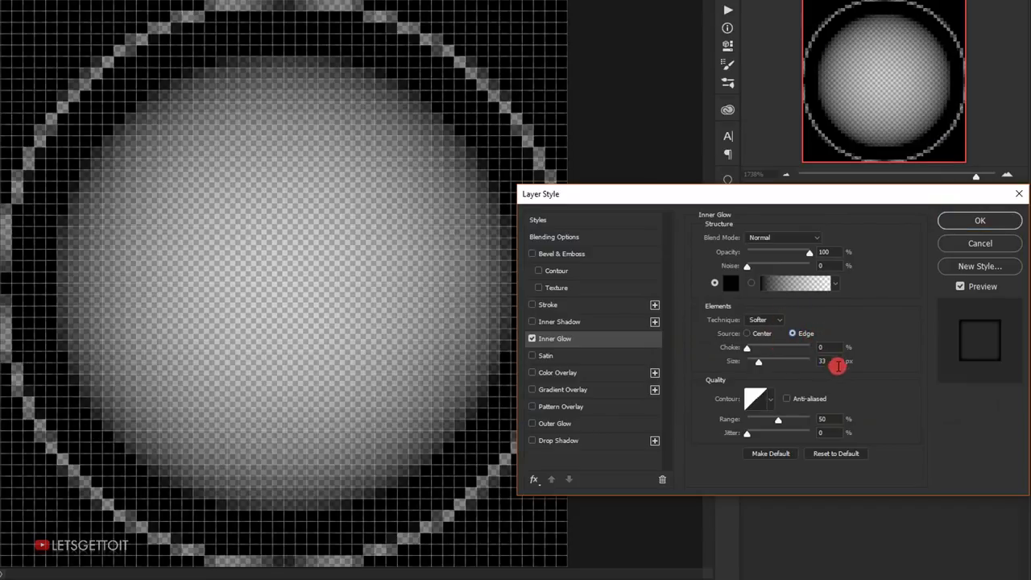
double_click(821, 360)
type("25")
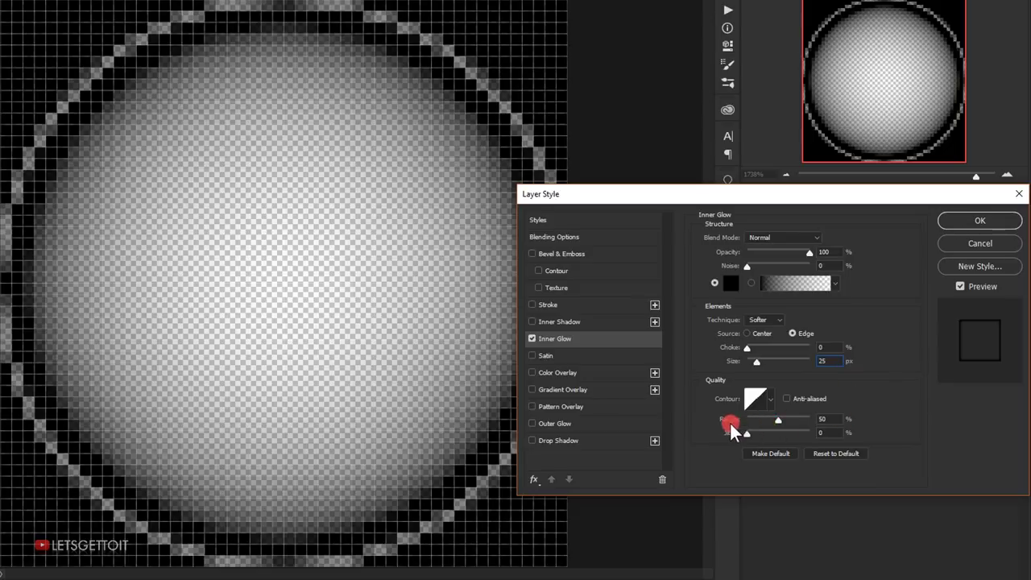
double_click(827, 418)
type("580")
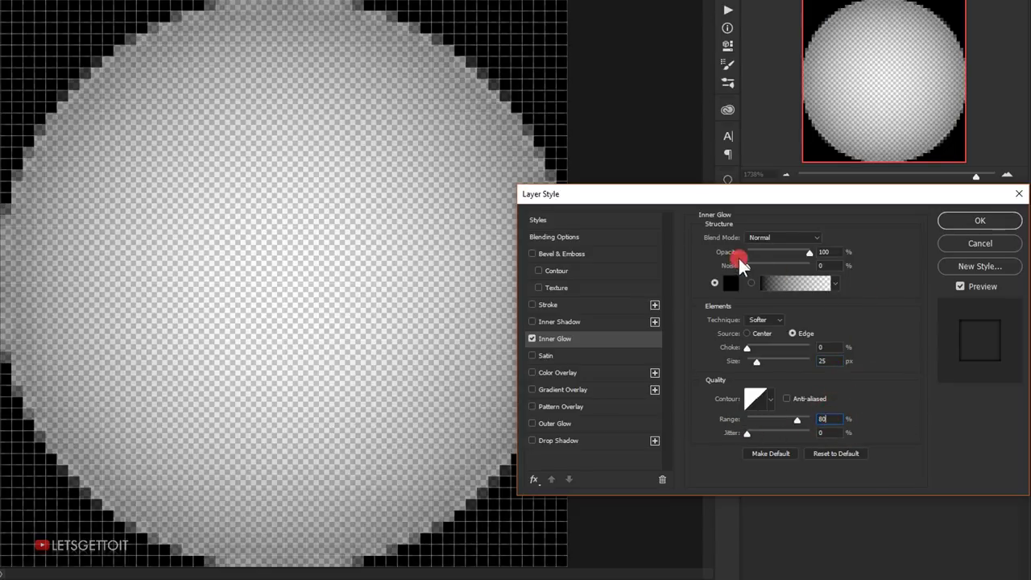
double_click(824, 251)
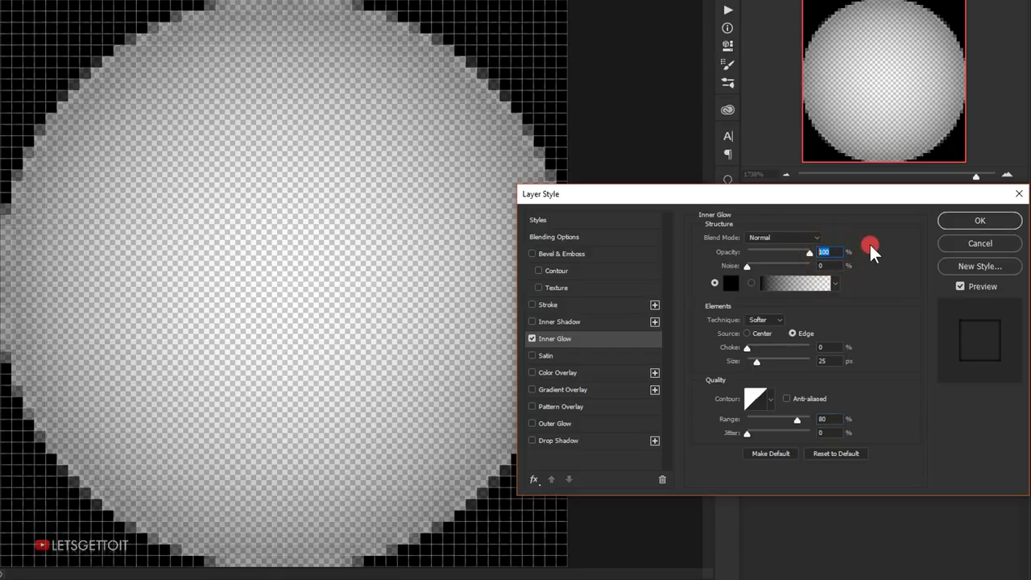
type("80")
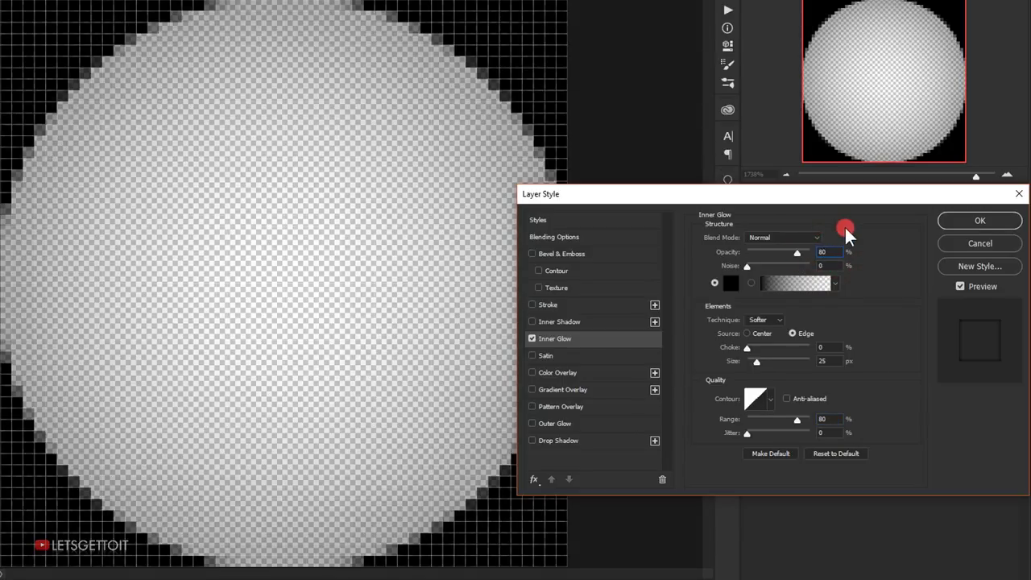
left_click(979, 223)
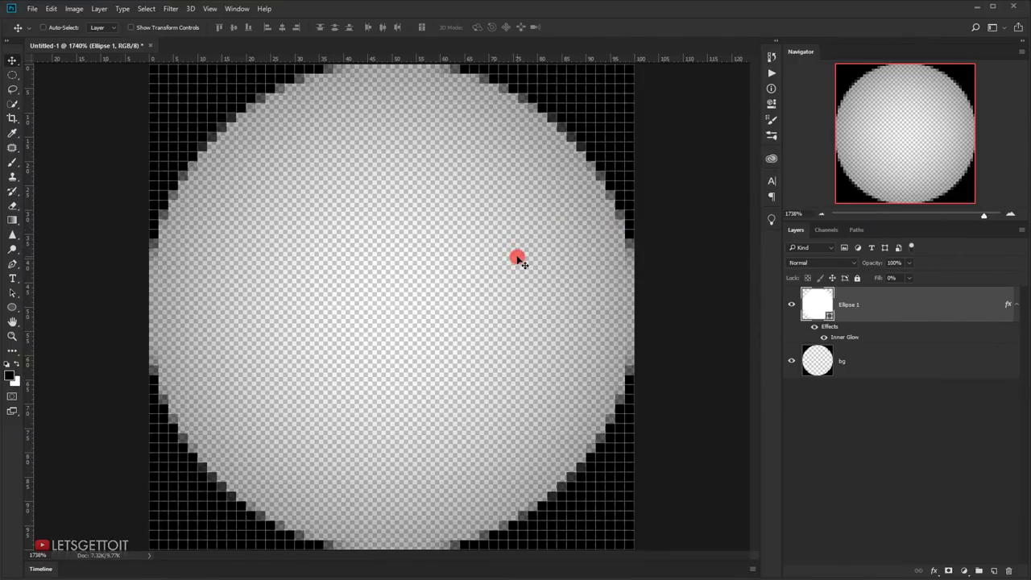
Hide bg and define the glowing circle as a pattern named 'Dot Shadow'
left_click(795, 361)
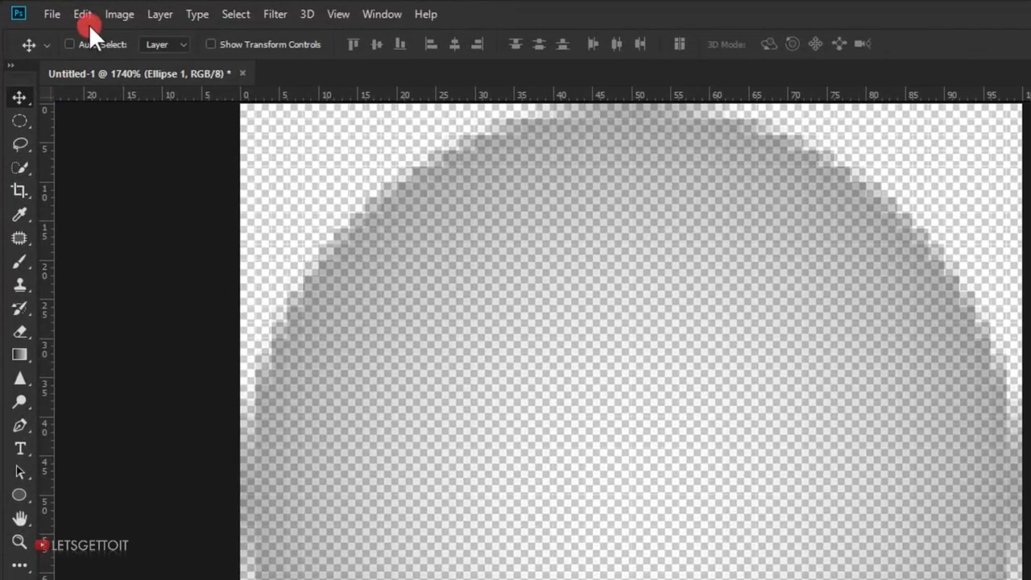
left_click(68, 11)
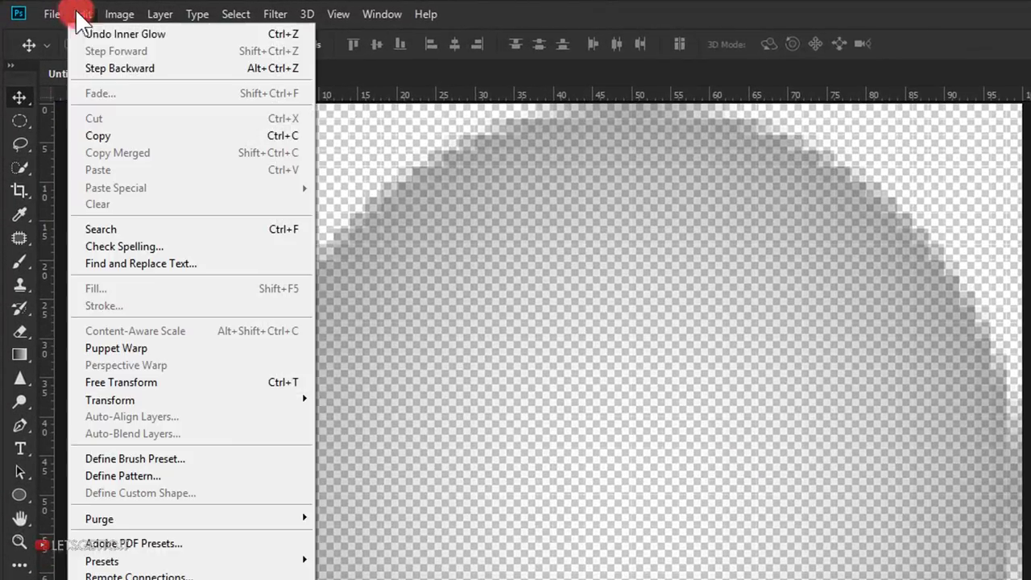
left_click(109, 475)
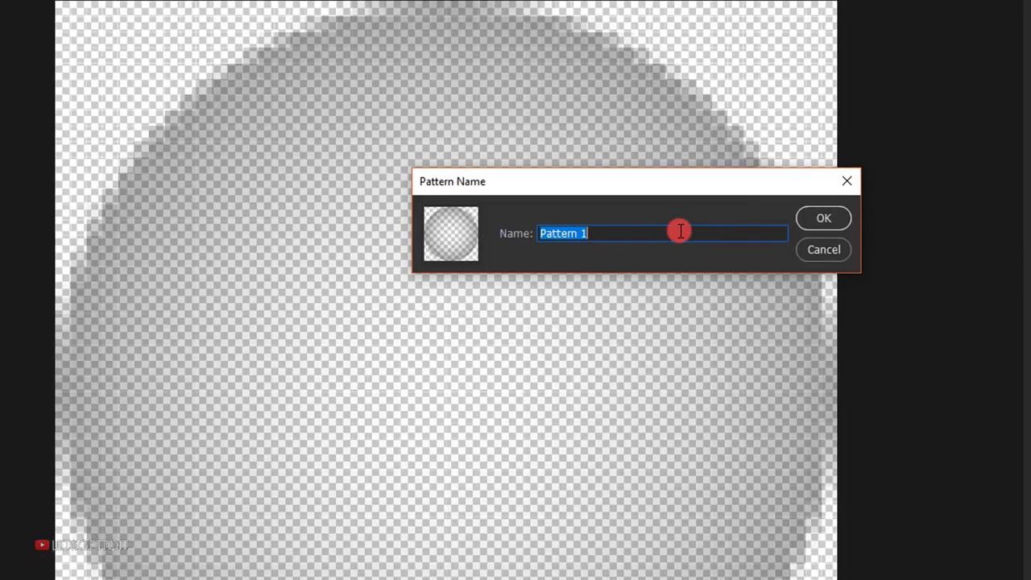
type("Dot Shadow")
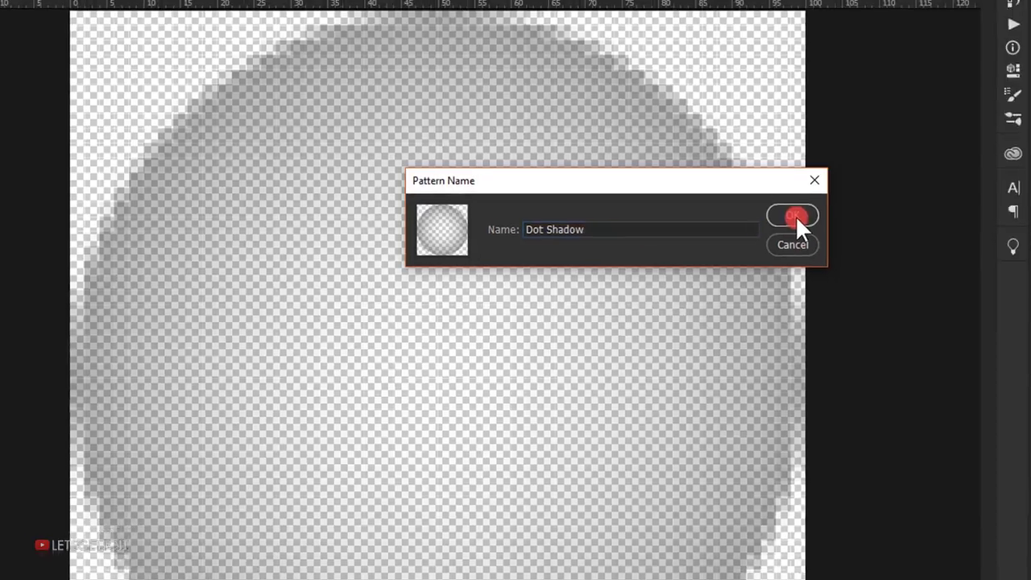
left_click(823, 219)
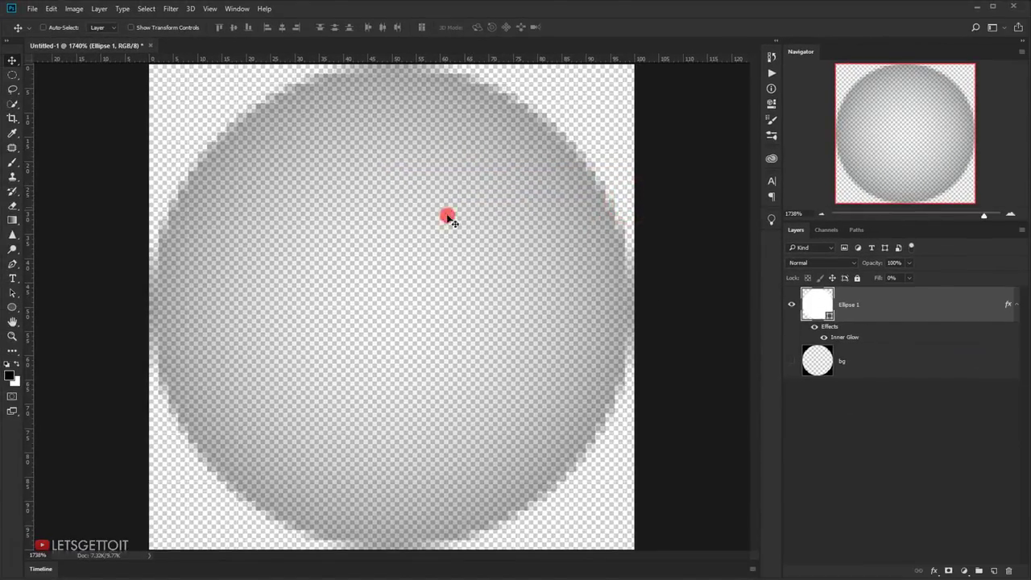
Show bg again and replace Ellipse 1's Inner Glow with a Gradient Overlay
left_click(792, 363)
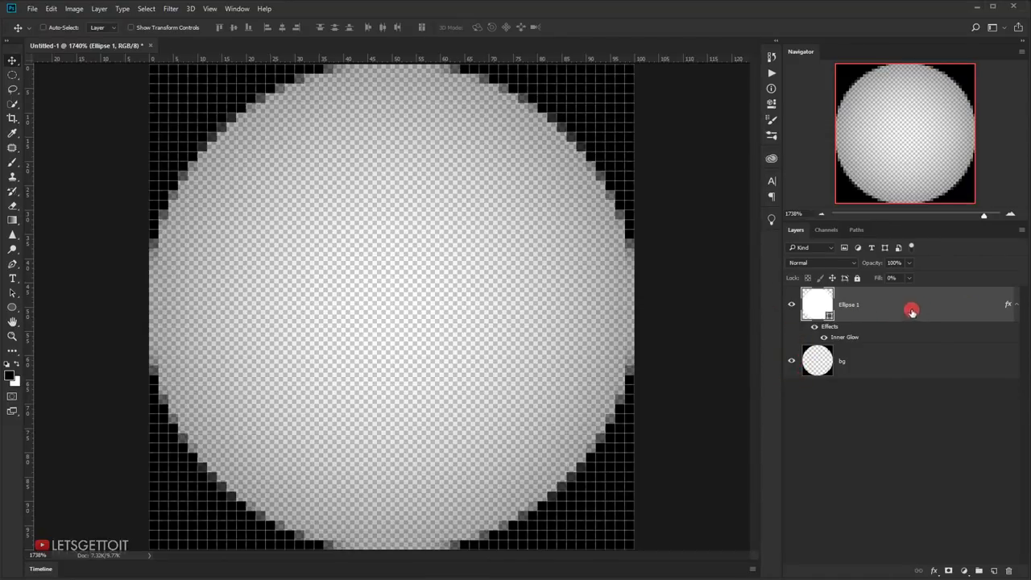
double_click(1008, 306)
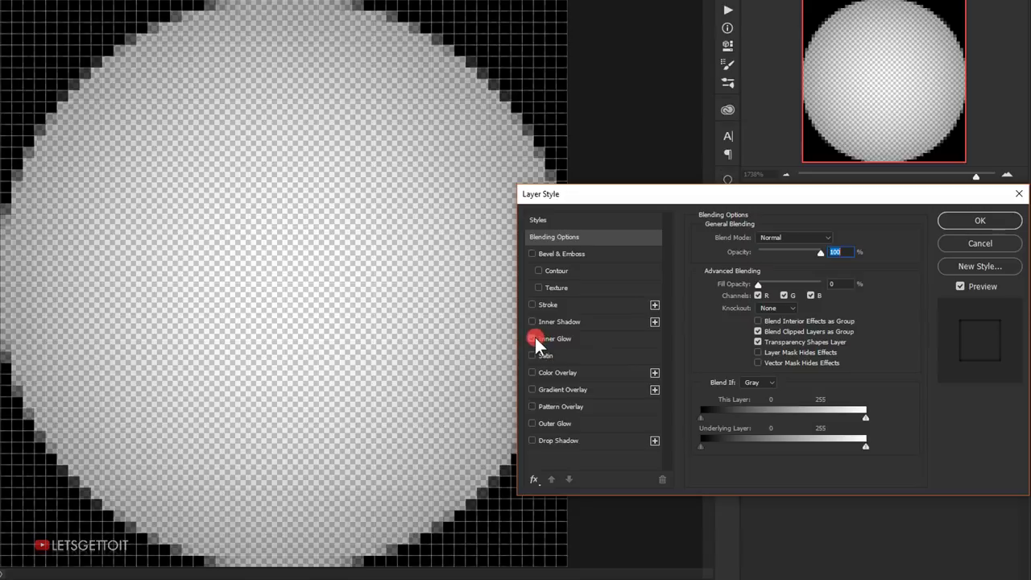
left_click(532, 338)
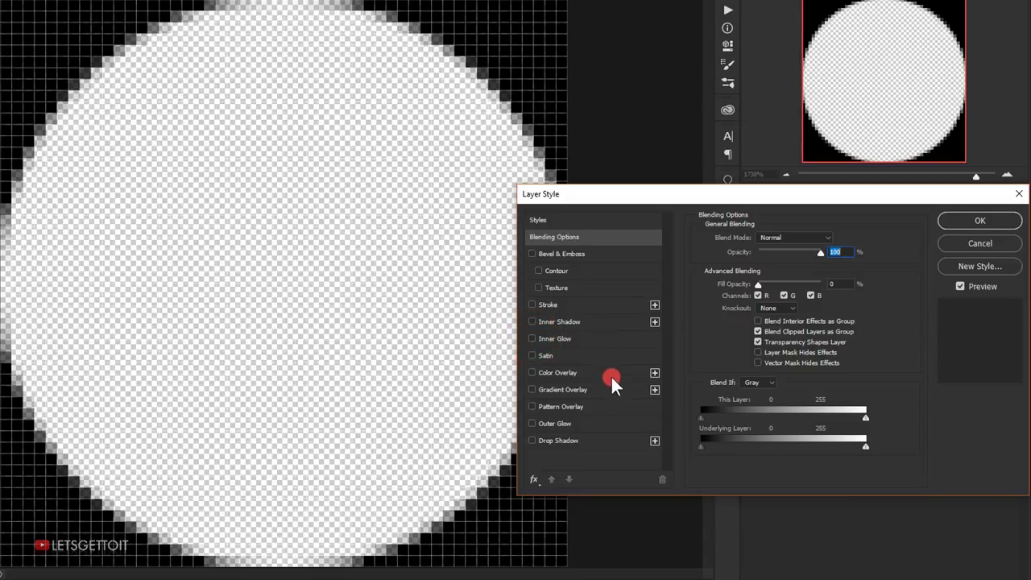
left_click(573, 390)
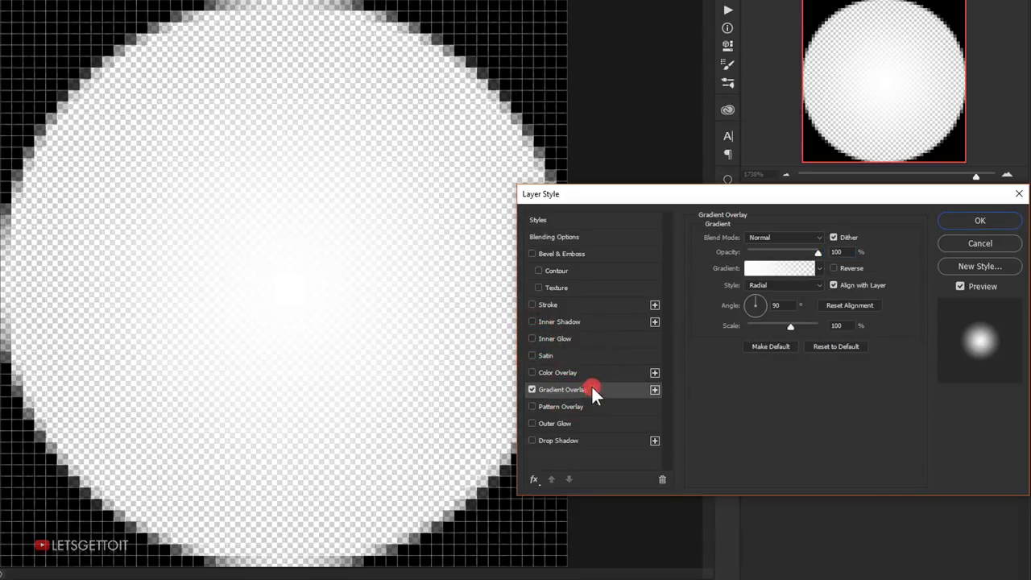
left_click(781, 269)
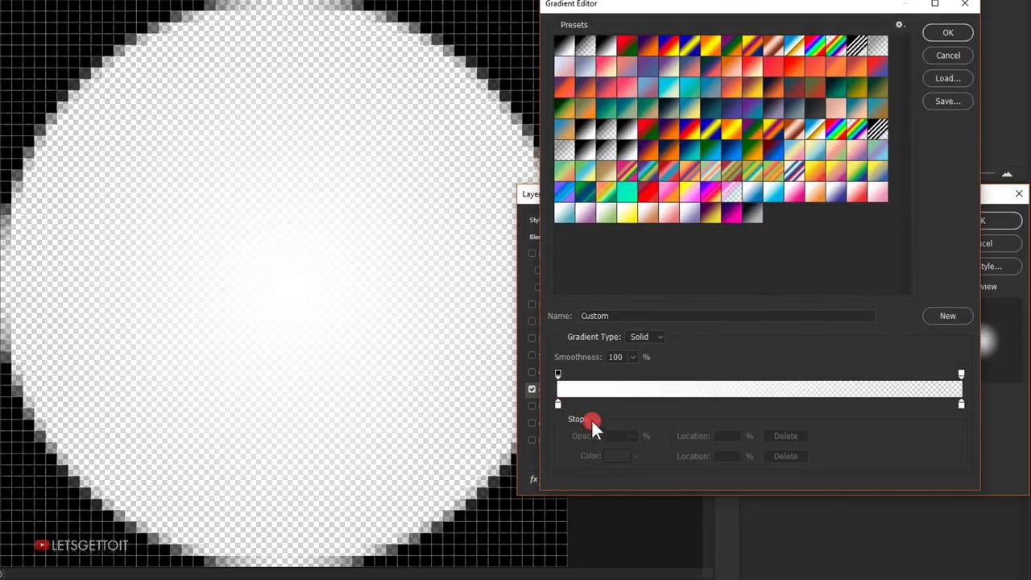
Make the gradient Foreground to Background with a white left stop and 0% opacity at the right end
left_click(566, 51)
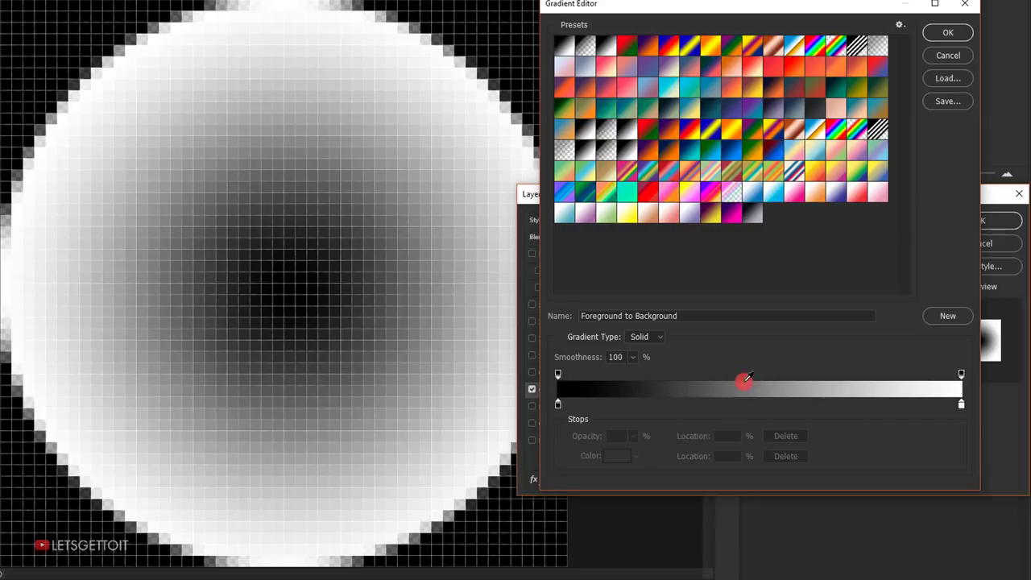
double_click(558, 406)
left_click_drag(676, 296, 652, 183)
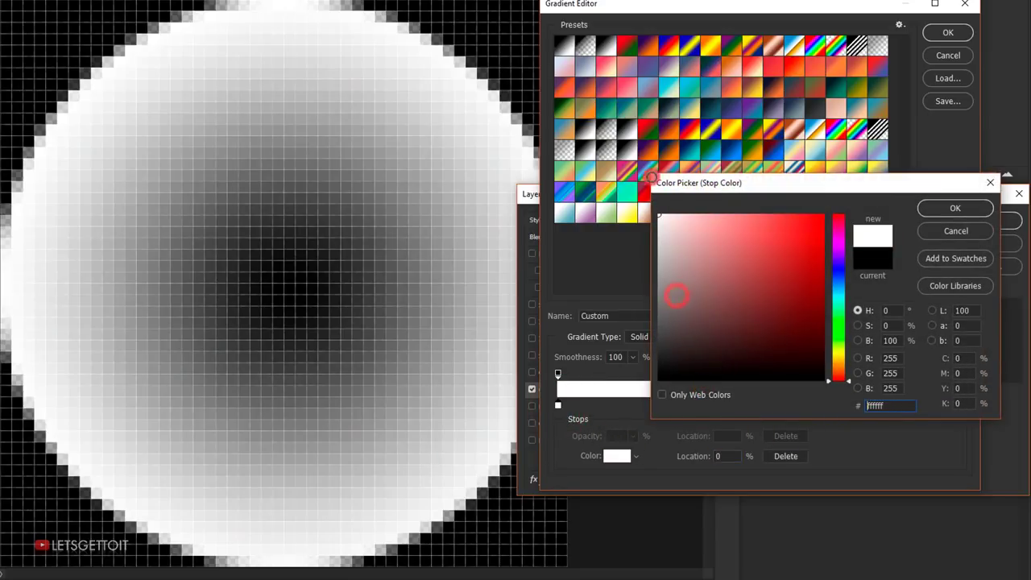
left_click(939, 209)
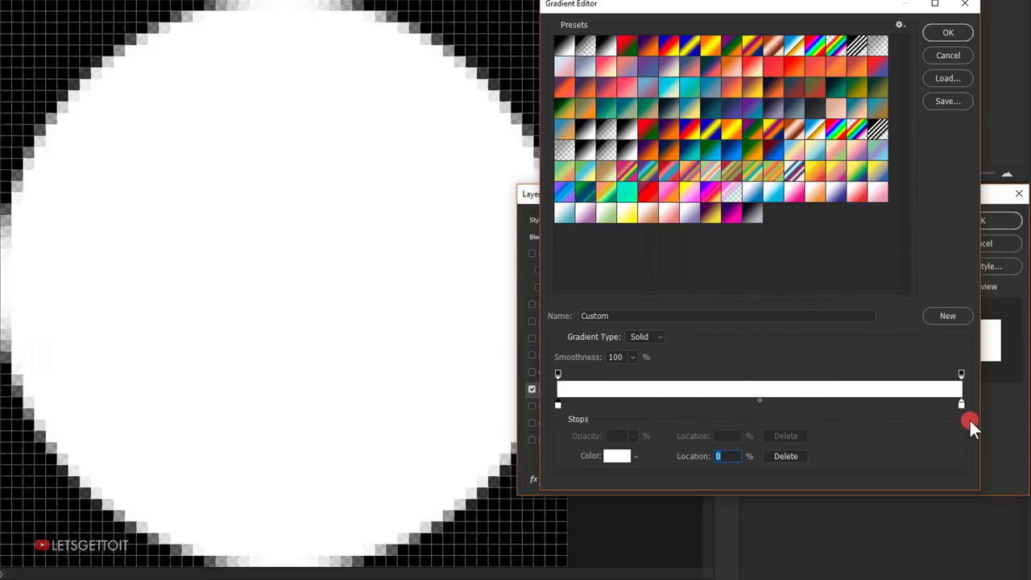
left_click(960, 404)
left_click(961, 372)
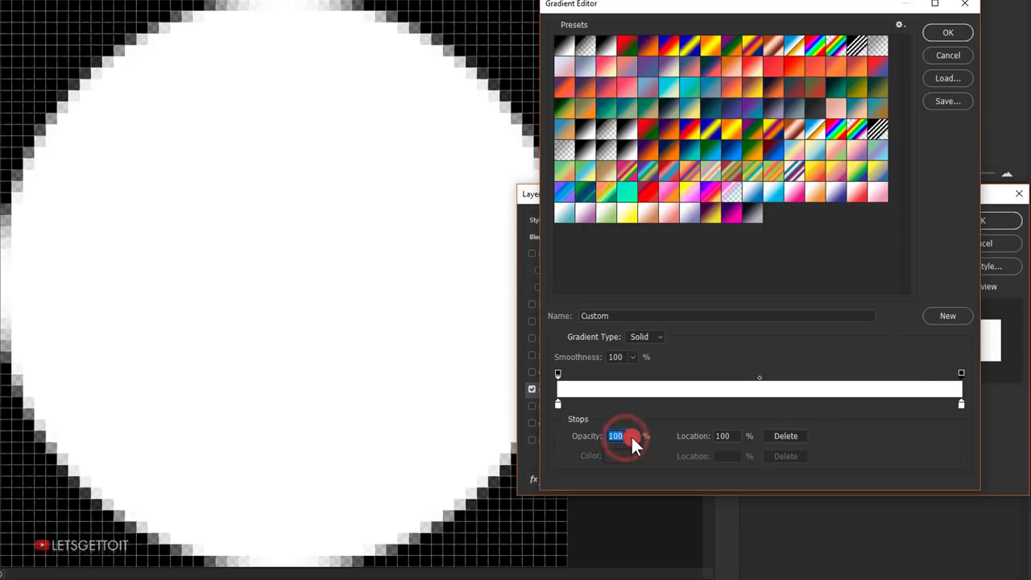
left_click_drag(624, 452, 529, 472)
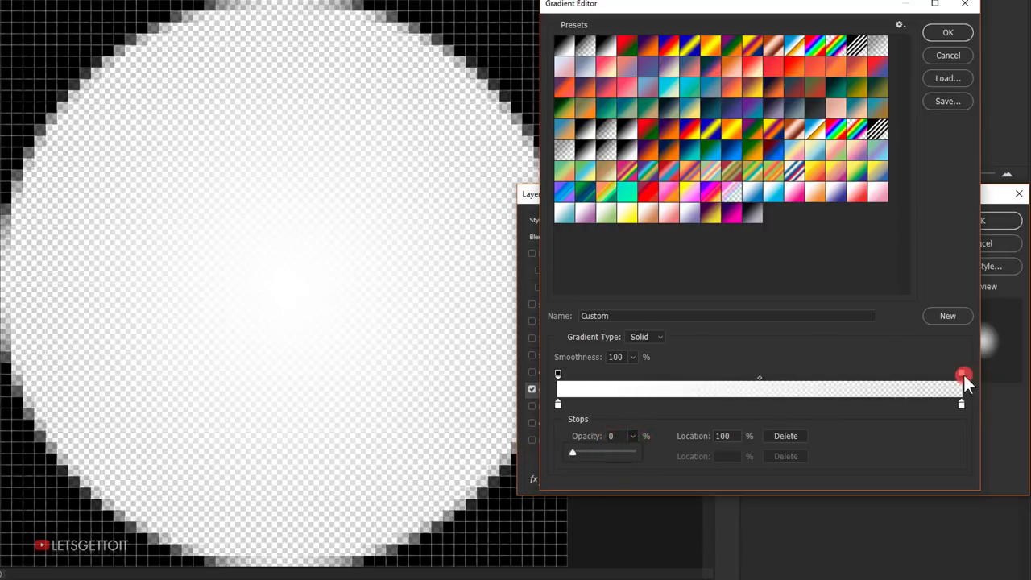
left_click(962, 404)
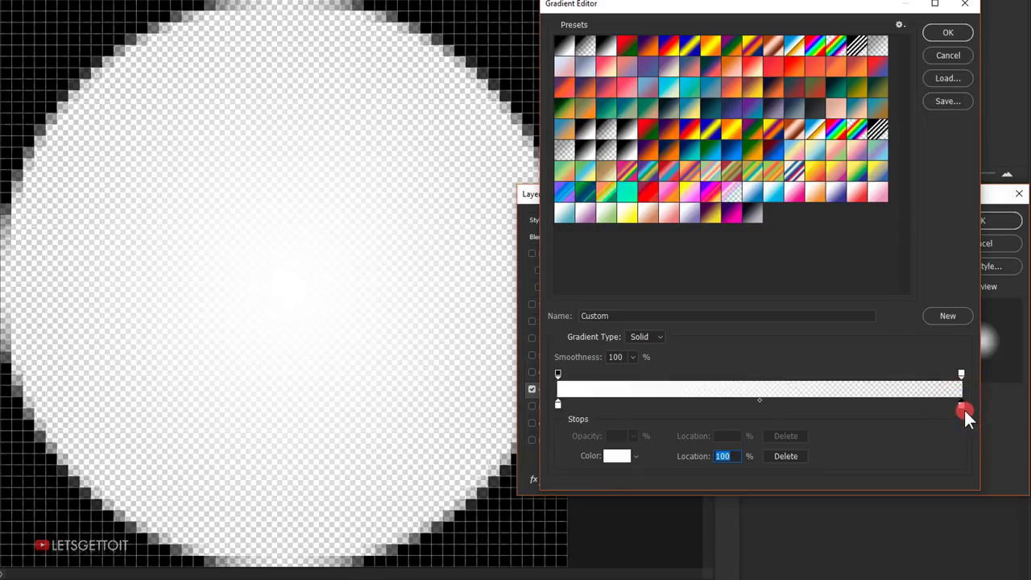
left_click(950, 33)
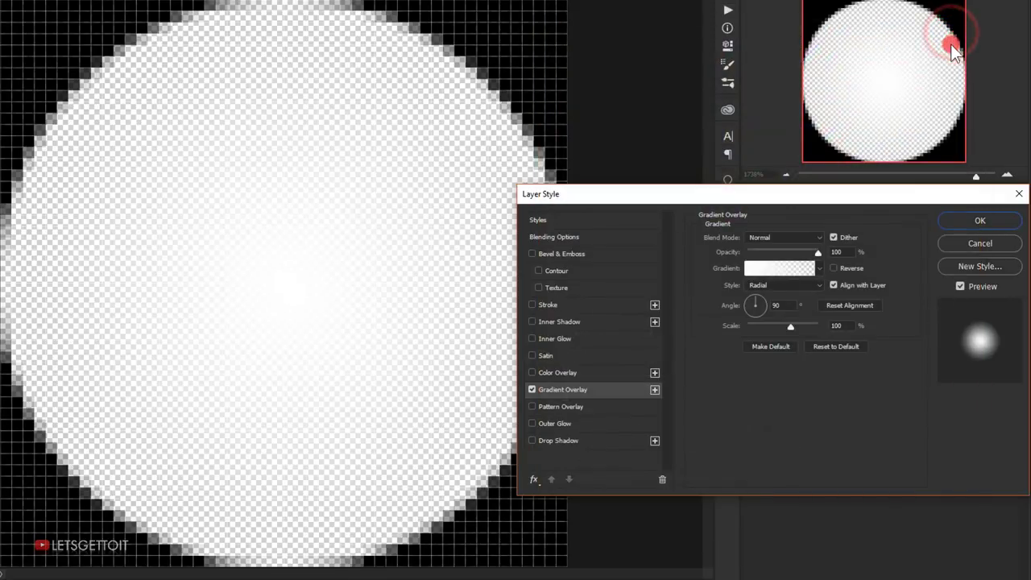
Apply the radial white Gradient Overlay to Ellipse 1, then hide the black bg layer
left_click(783, 286)
left_click(775, 295)
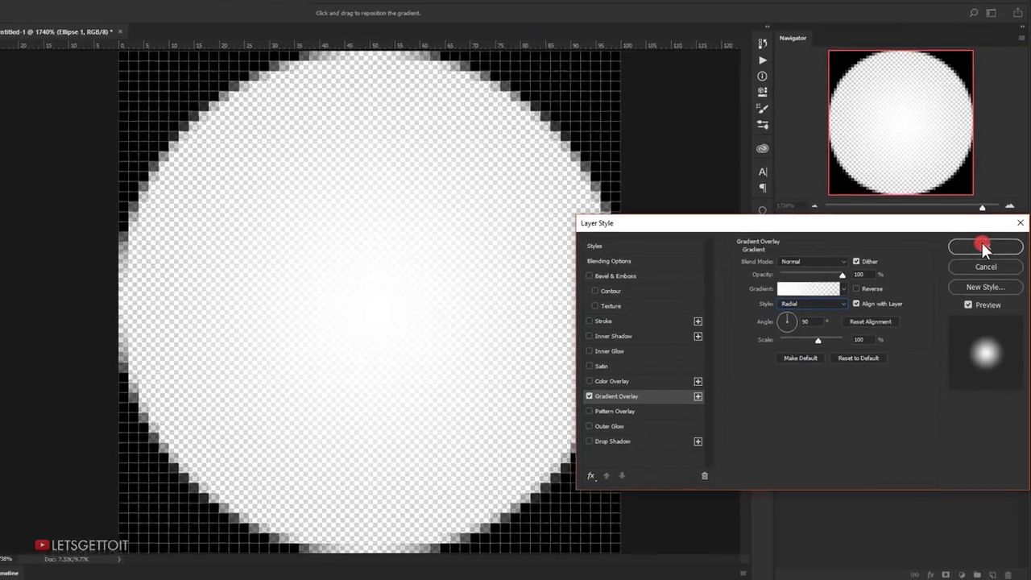
left_click(985, 248)
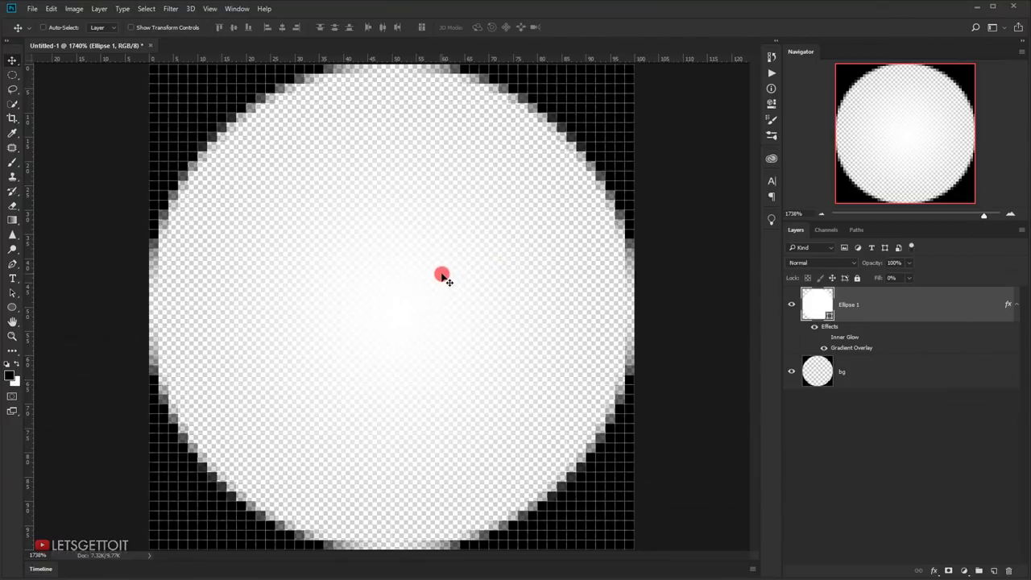
left_click(790, 375)
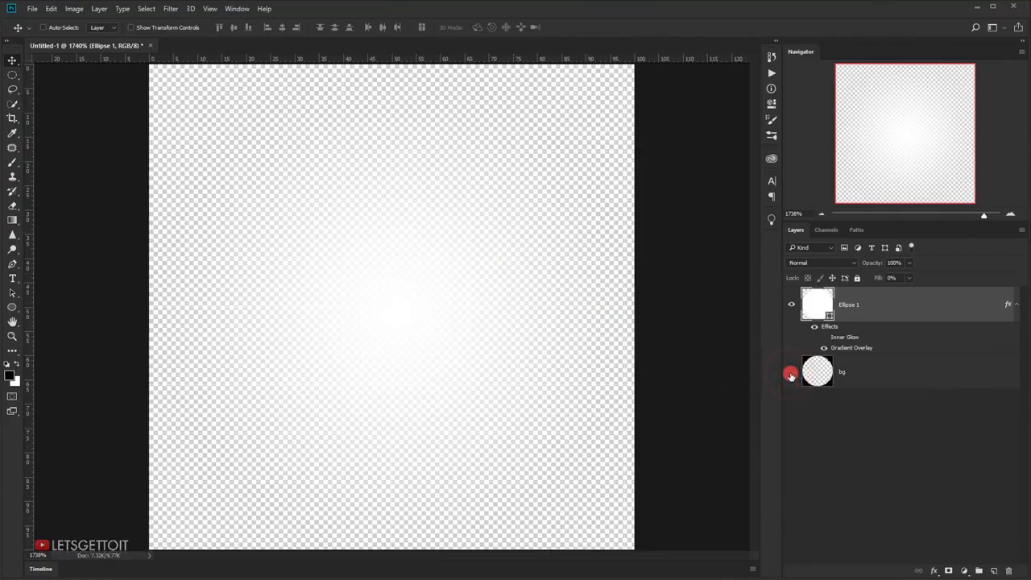
Define the canvas as the 'Dot Highlights' pattern, then close Untitled-1 without saving
left_click(50, 8)
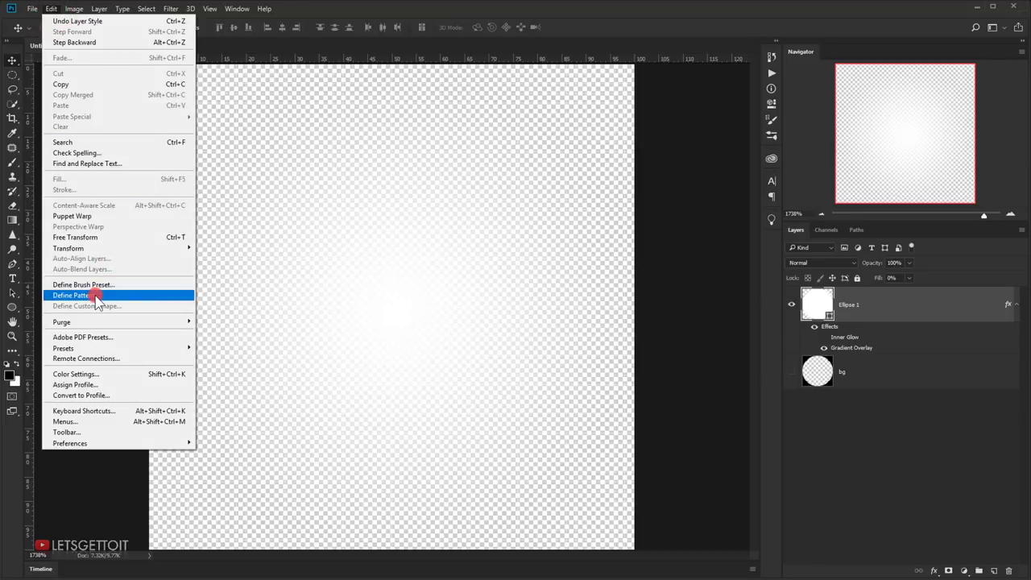
left_click(95, 296)
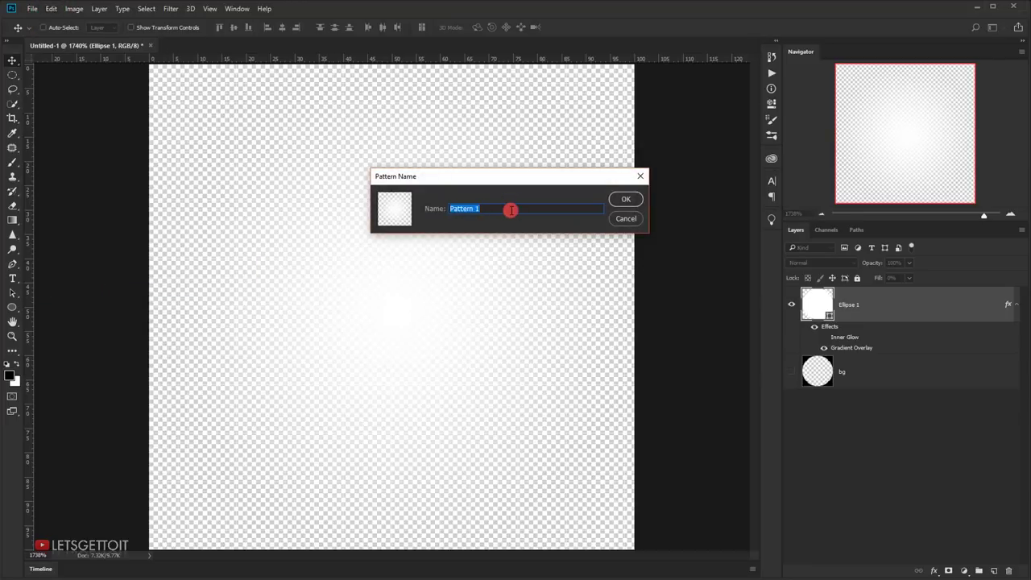
left_click(627, 200)
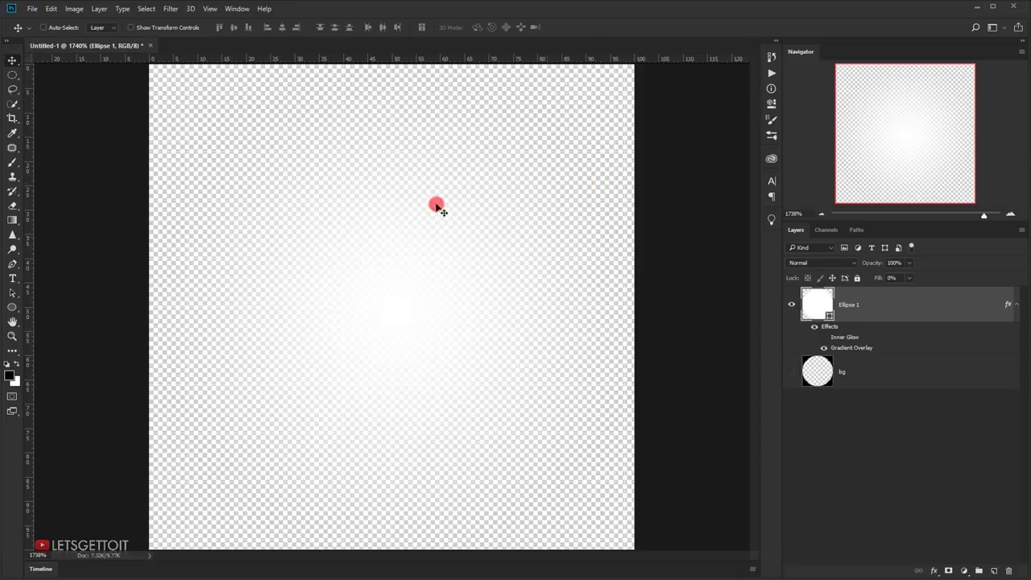
left_click(150, 47)
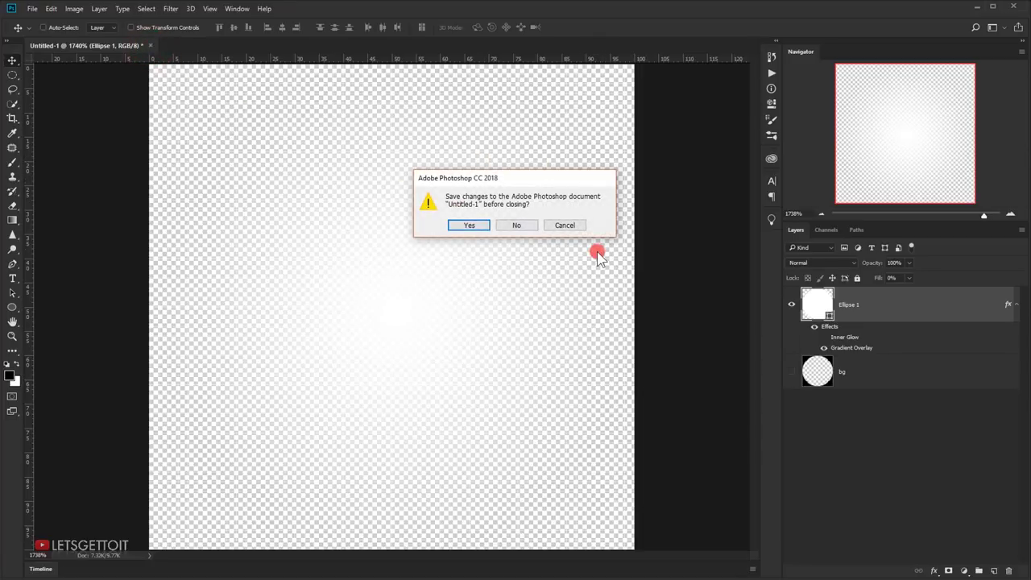
left_click(508, 224)
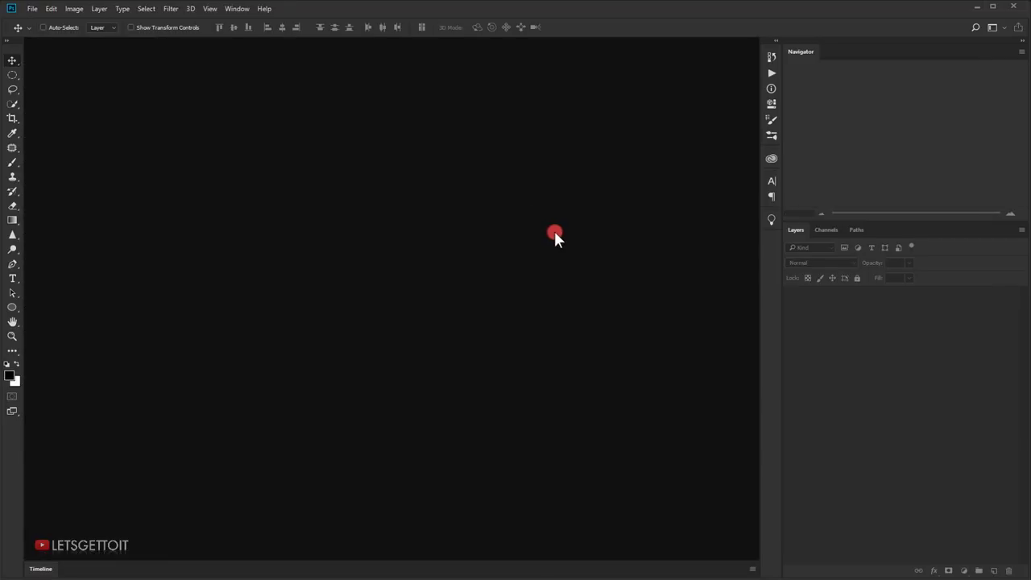
Create a new 3000 × 2000 px, 300 ppi document with Black background contents
left_click(33, 8)
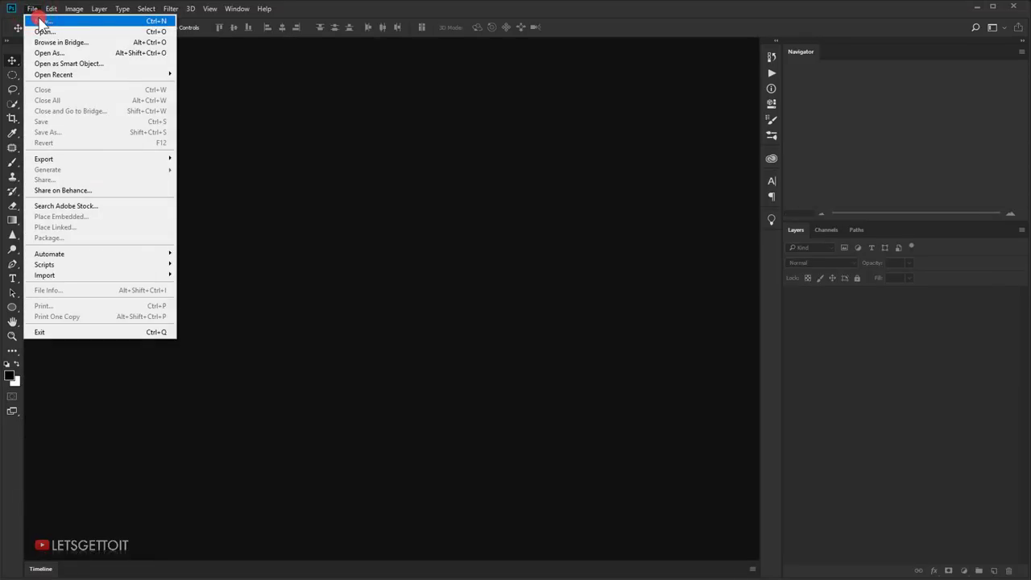
left_click(40, 22)
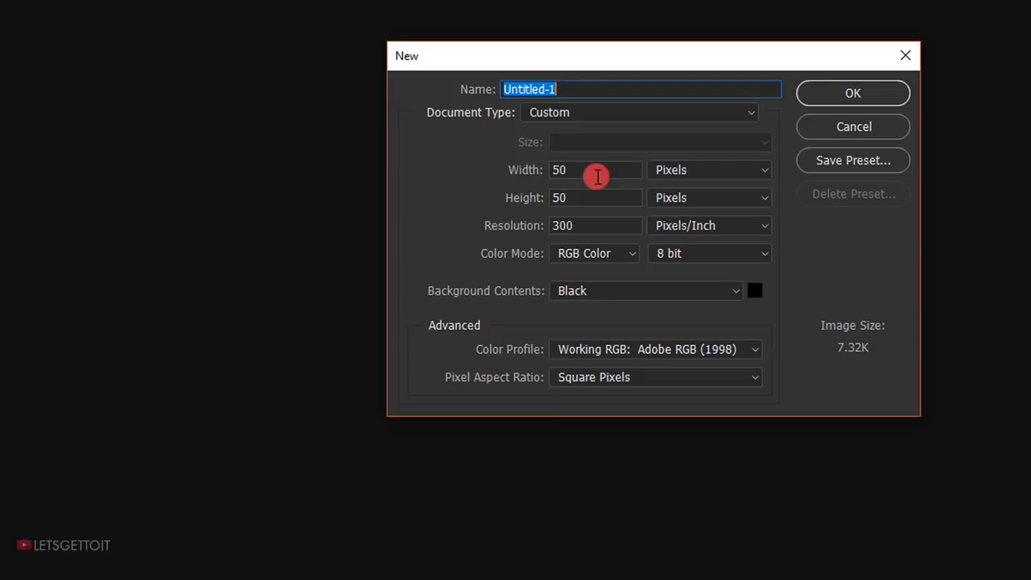
double_click(611, 171)
type("3000")
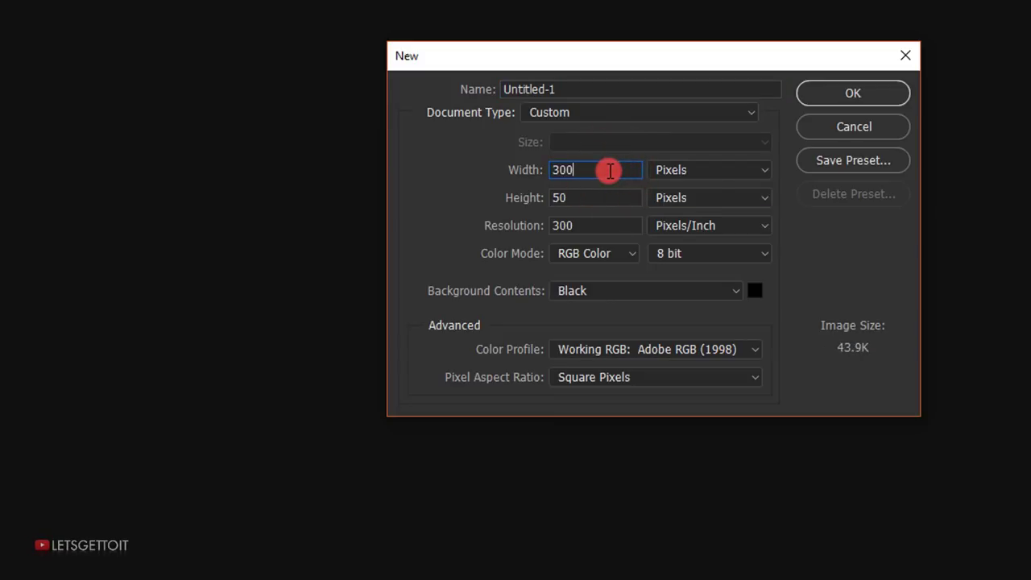
type("2000")
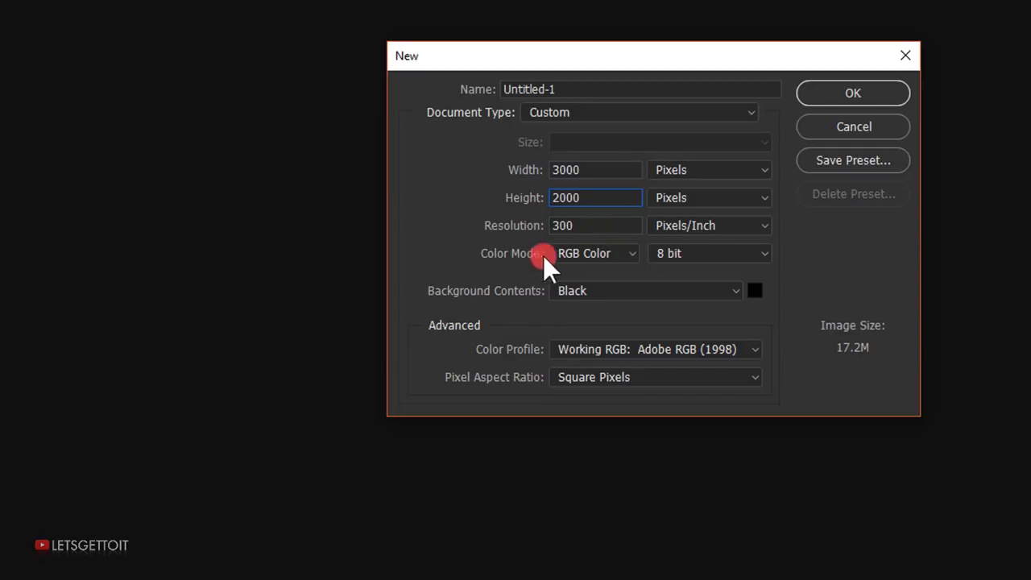
left_click(857, 96)
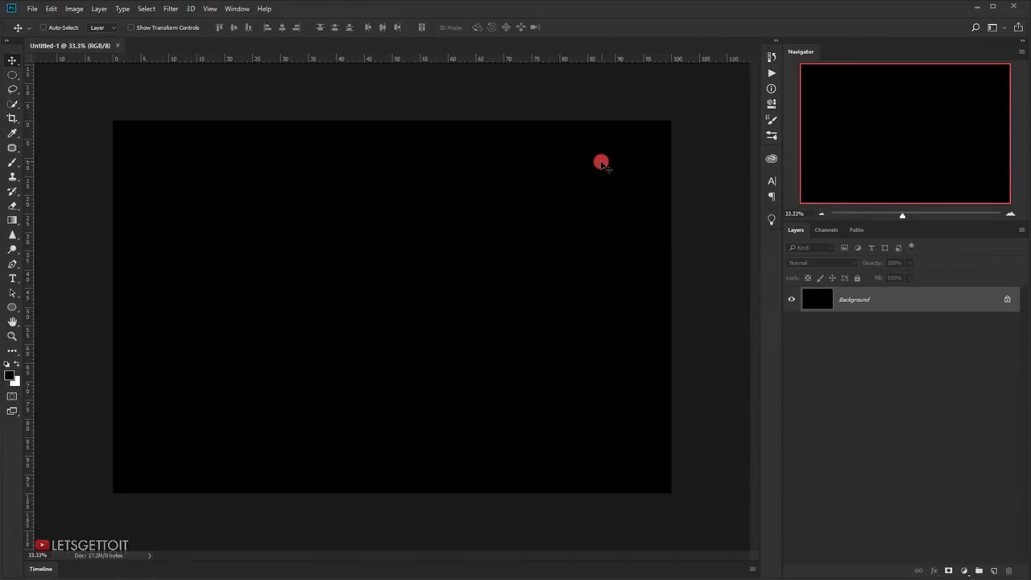
Fit the canvas to the window and turn the Background into a layer named 'Main image'
key("ctrl+0")
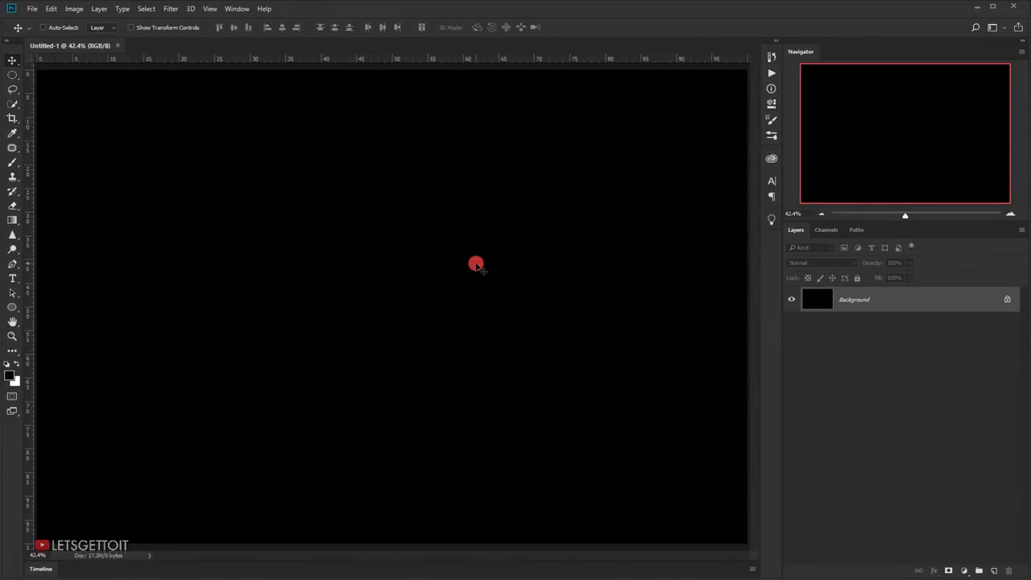
left_click(860, 300)
left_click(486, 189)
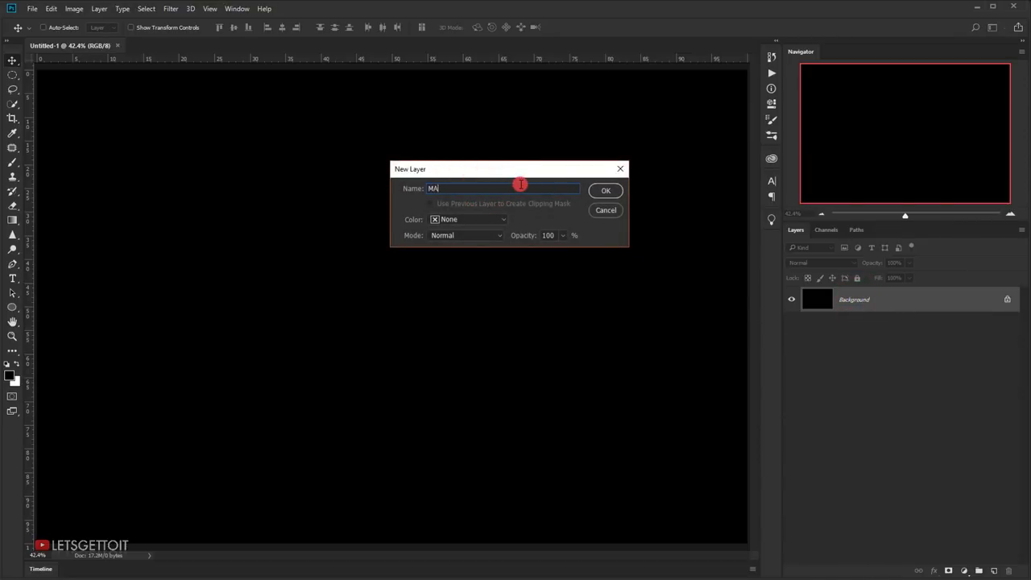
type("MAin im,a")
key("BackSpace")
key("BackSpace")
key("BackSpace")
key("BackSpace")
key("BackSpace")
key("BackSpace")
key("BackSpace")
key("BackSpace")
type("ain image")
left_click(604, 191)
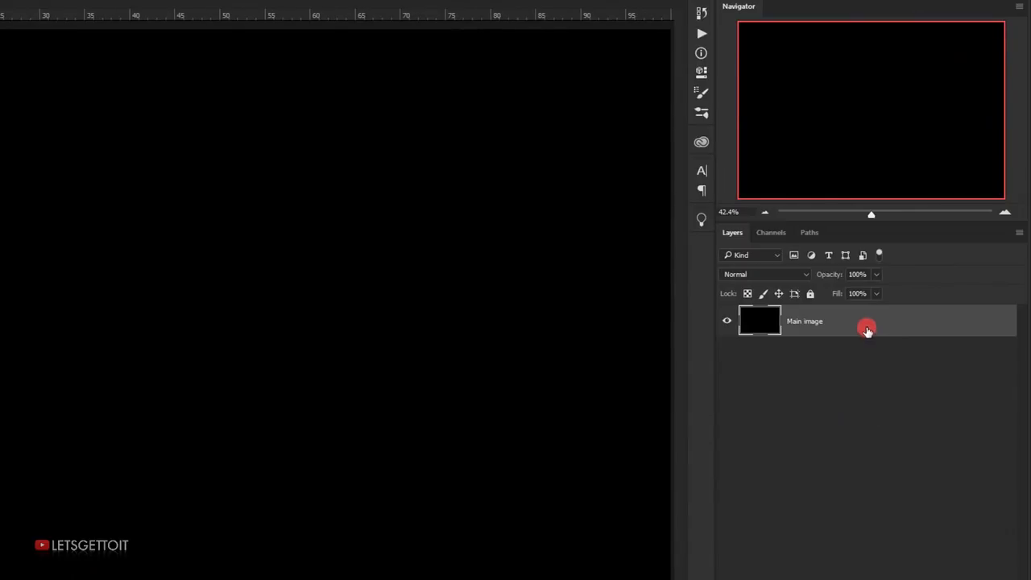
Convert the Main image layer to a smart object and open its Main image.psb contents
right_click(867, 330)
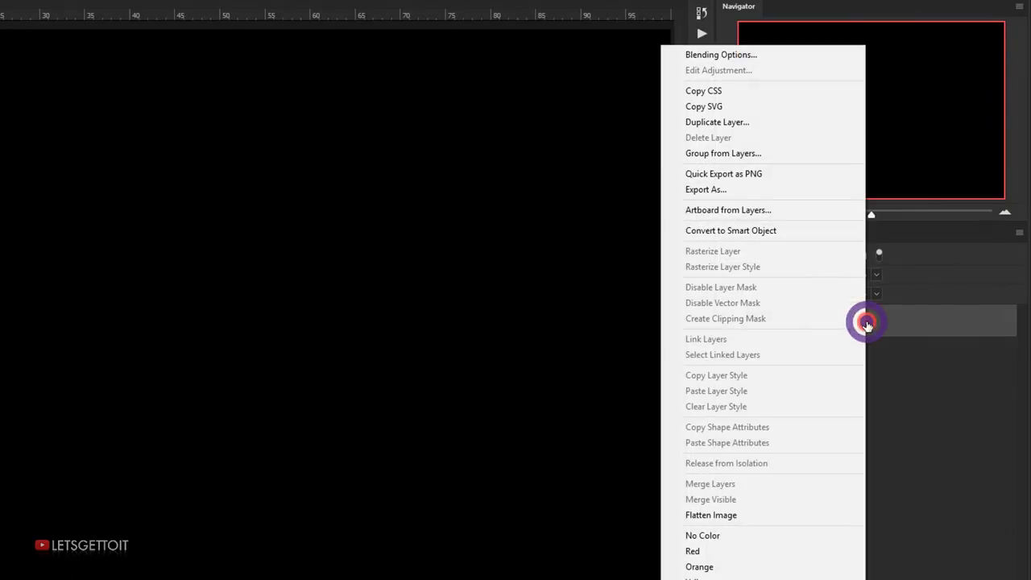
left_click(735, 233)
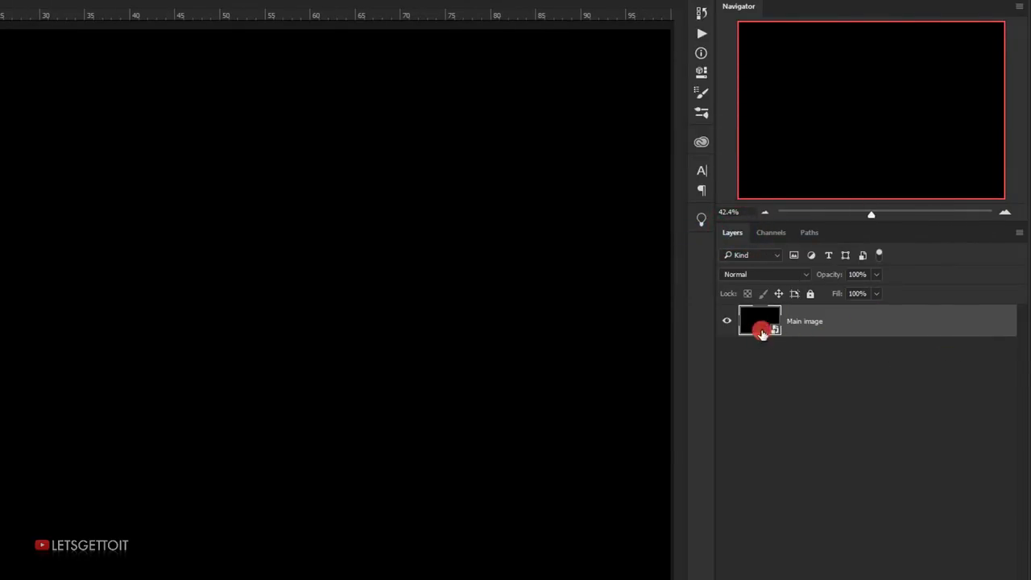
double_click(762, 319)
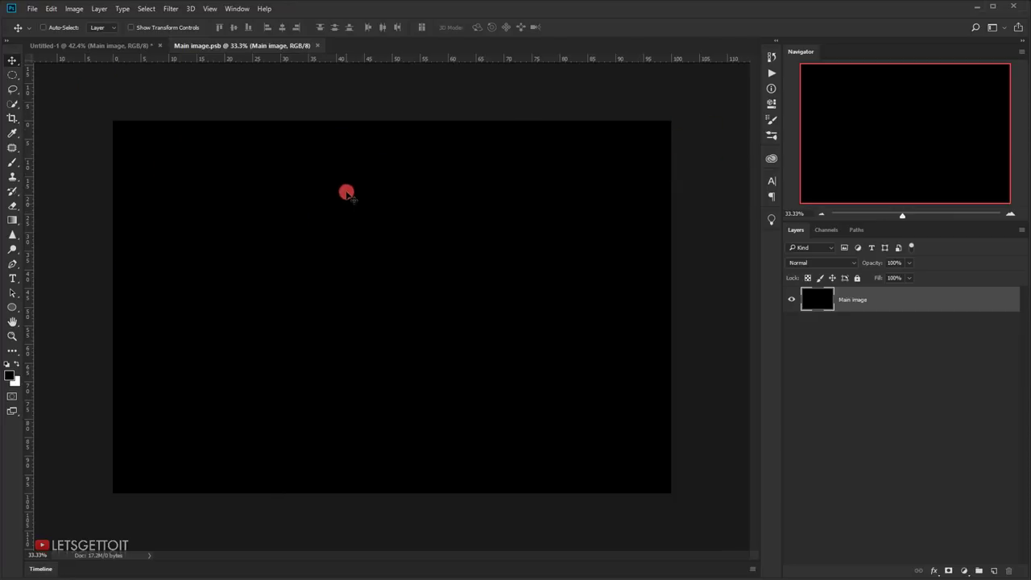
Place the bearded man's portrait onto the canvas, centre it and scale it up proportionally
left_click(311, 553)
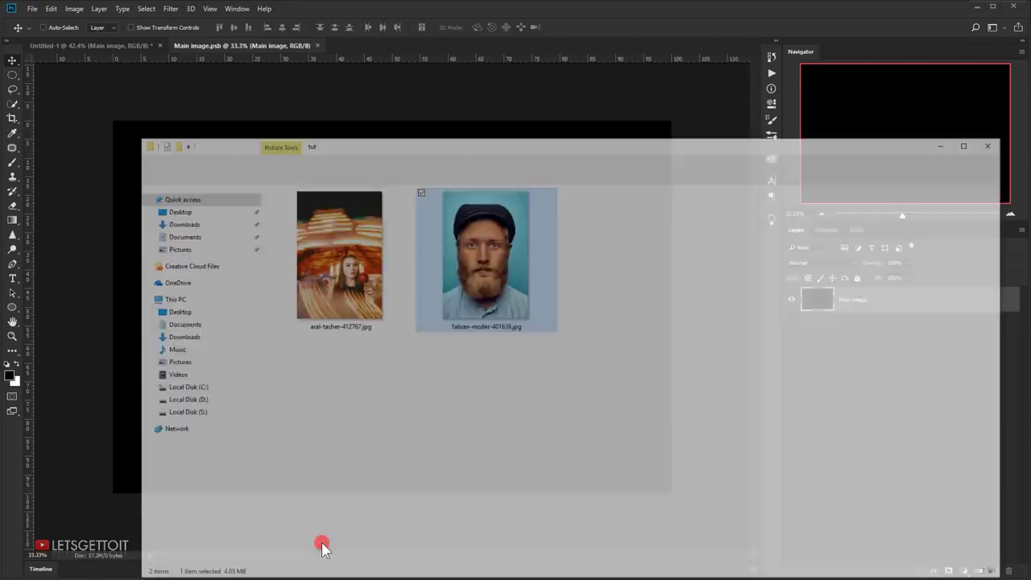
left_click_drag(531, 317, 121, 272)
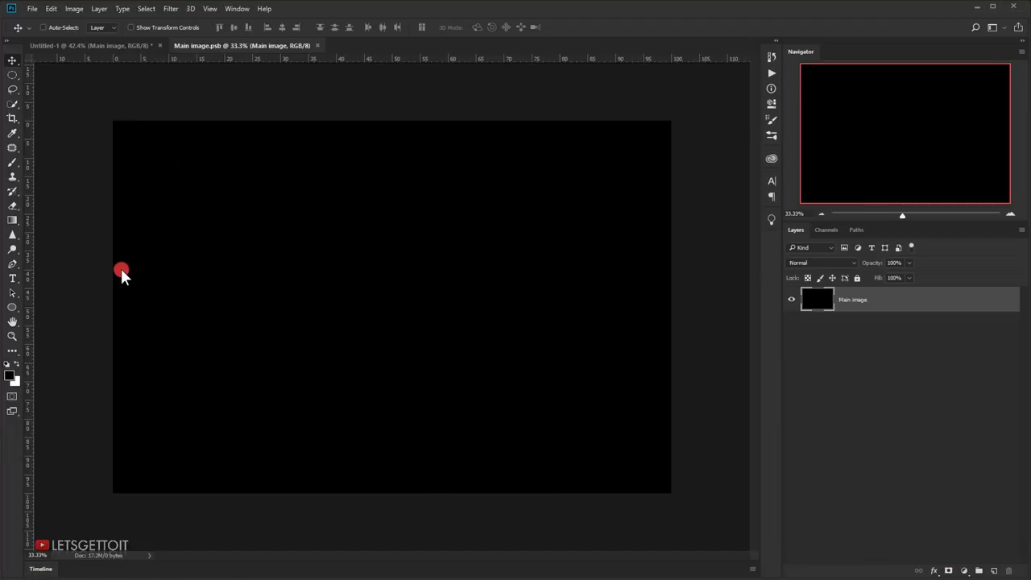
left_click_drag(173, 306, 457, 346)
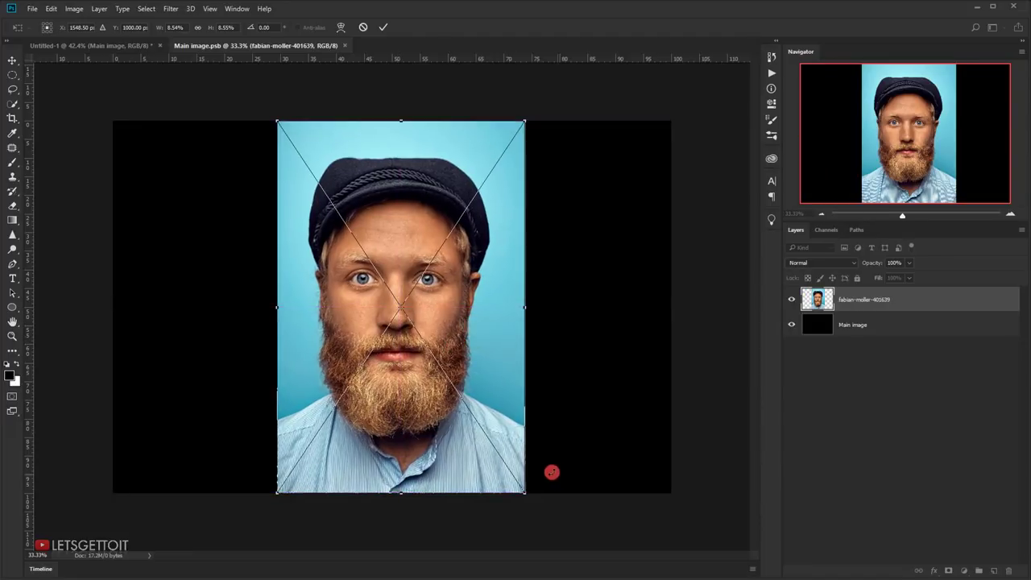
key("alt+shift")
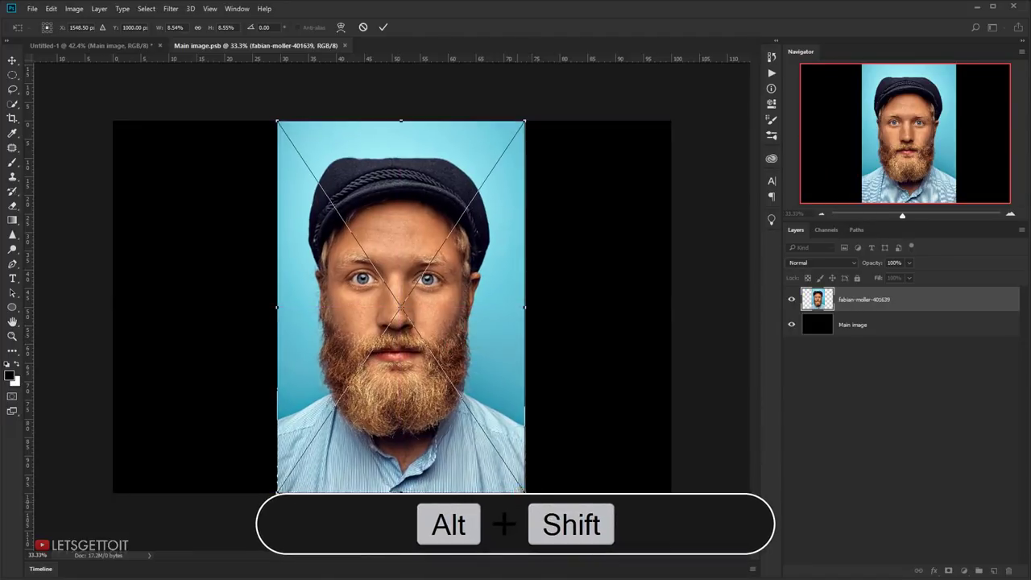
left_click_drag(525, 490, 804, 578)
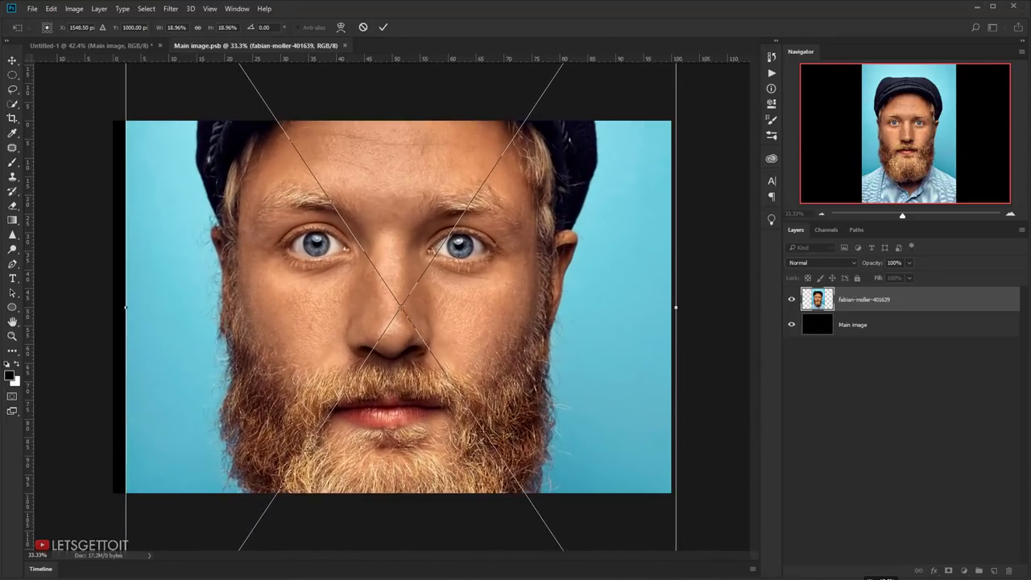
Enlarge and reposition the portrait to frame the face, then commit the transform
key("ctrl+0")
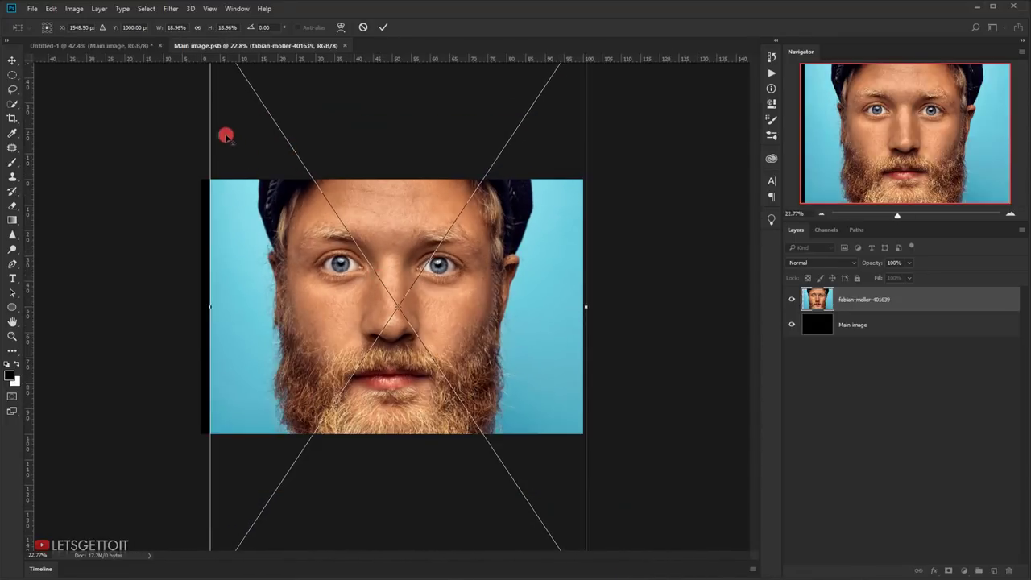
left_click_drag(241, 74, 219, 72)
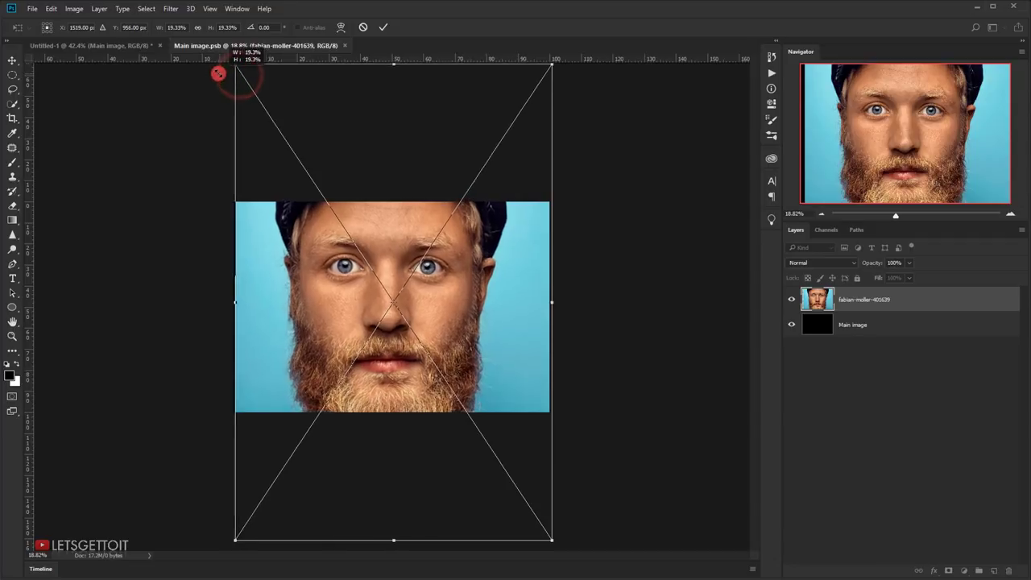
left_click_drag(525, 292, 501, 302)
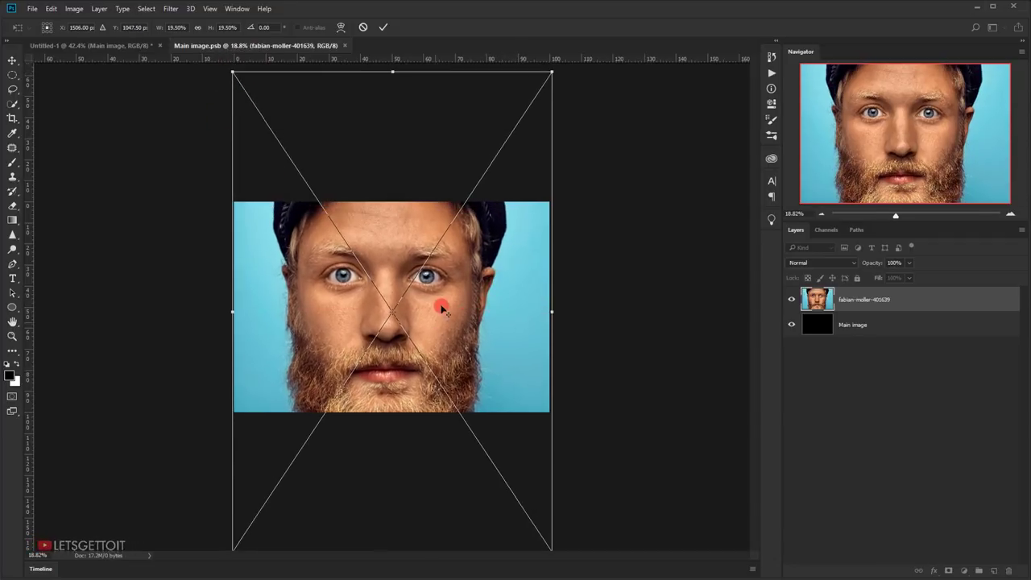
scroll(401, 286, "up", 3)
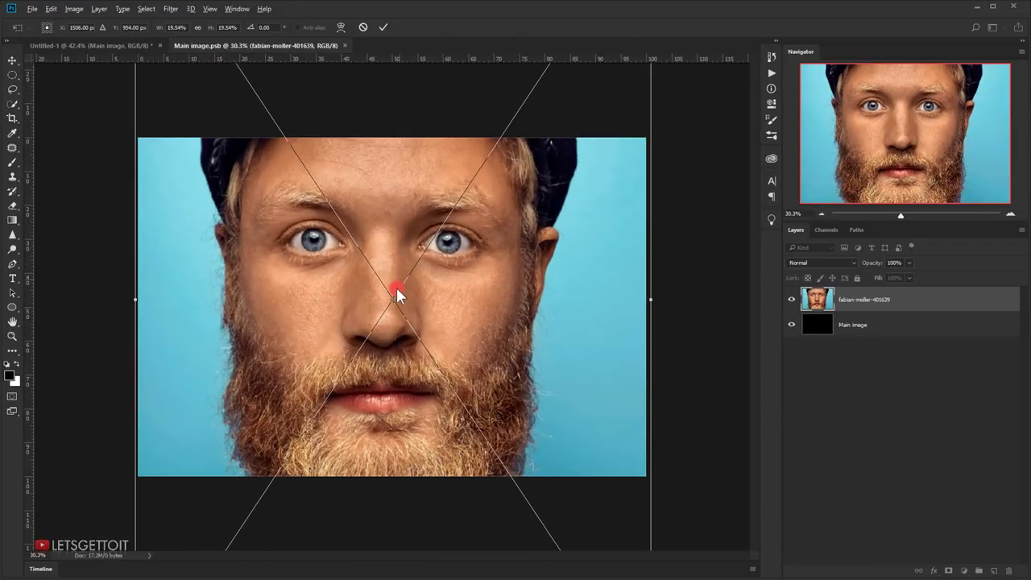
scroll(387, 278, "down", 3)
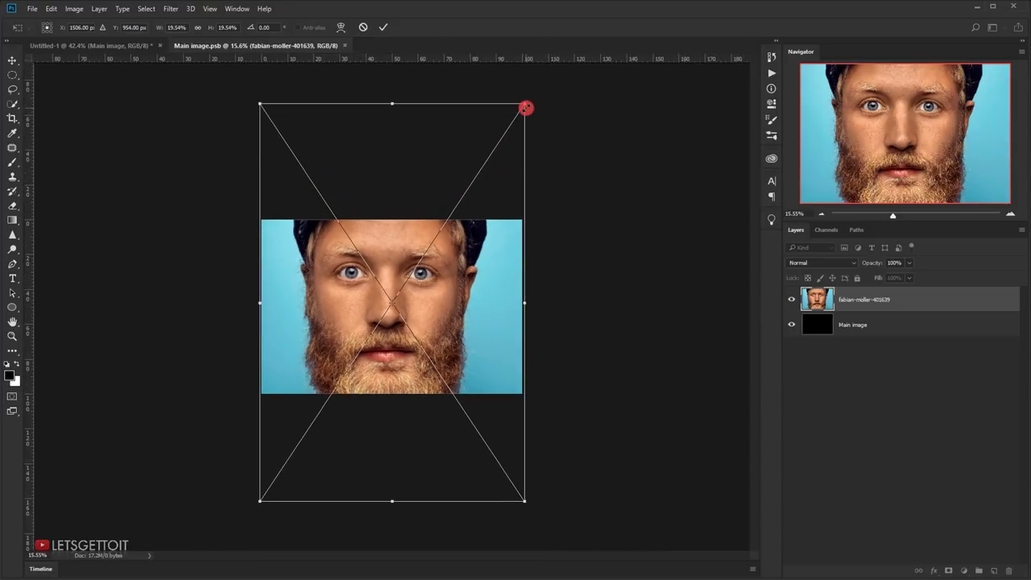
left_click_drag(528, 104, 553, 89)
left_click_drag(476, 260, 476, 279)
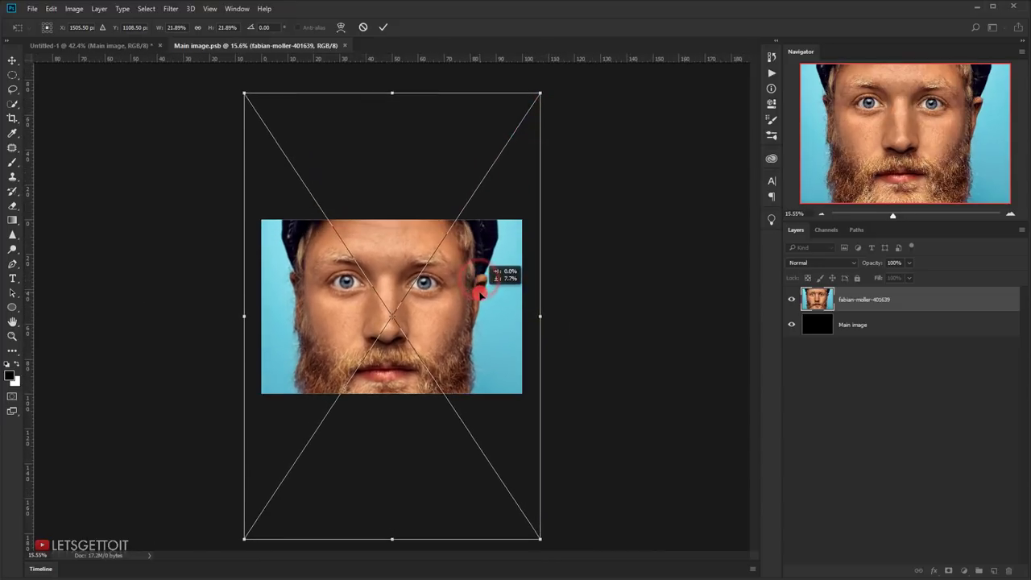
left_click_drag(426, 328, 431, 302)
left_click(384, 27)
Save the changes to Main image.psb and close it
key("ctrl+0")
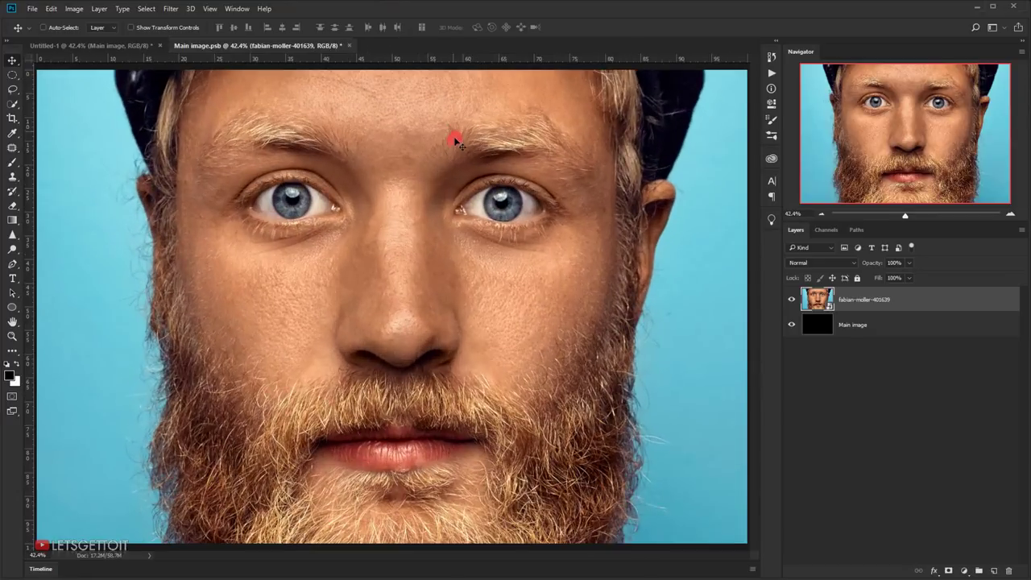
left_click(350, 45)
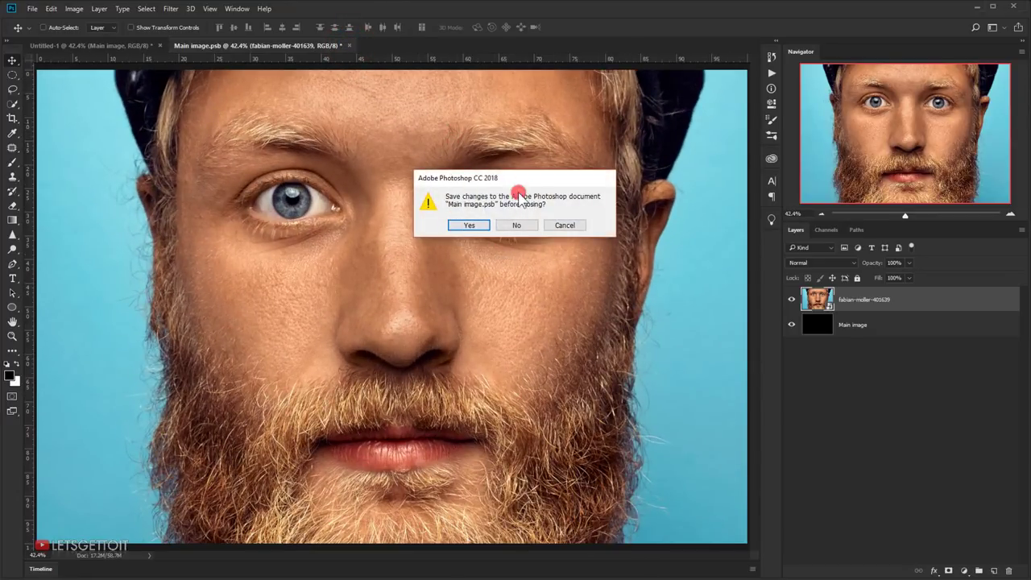
left_click(472, 225)
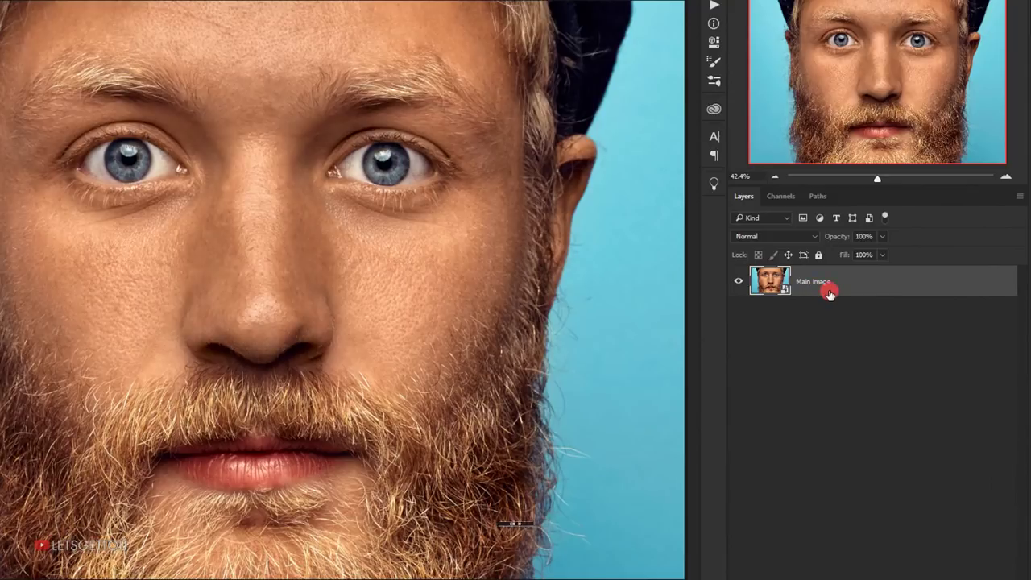
Duplicate Main image twice and name the copies 'PAt 1' and 'Pat 2'
key("ctrl+j")
key("ctrl+j")
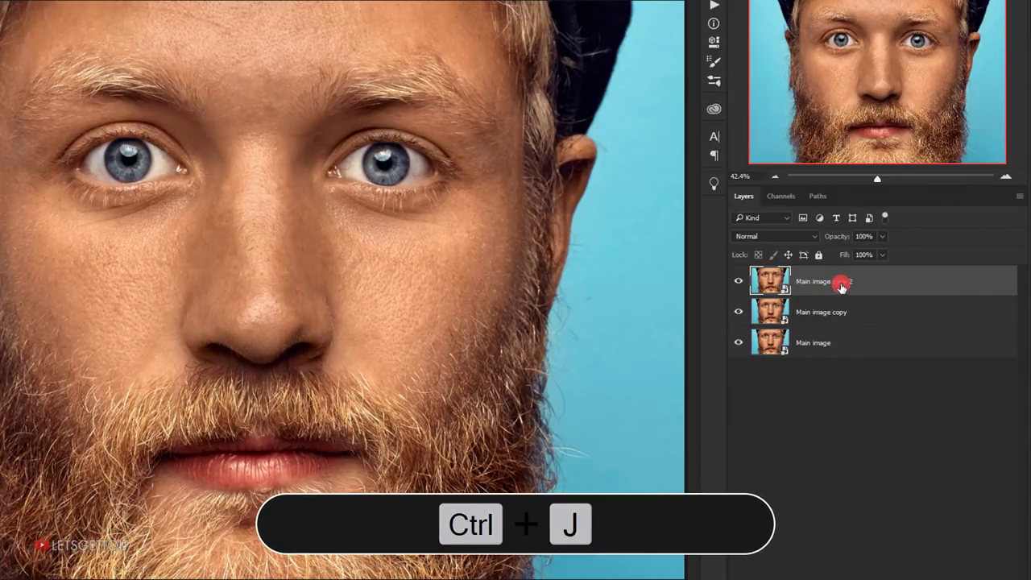
double_click(837, 313)
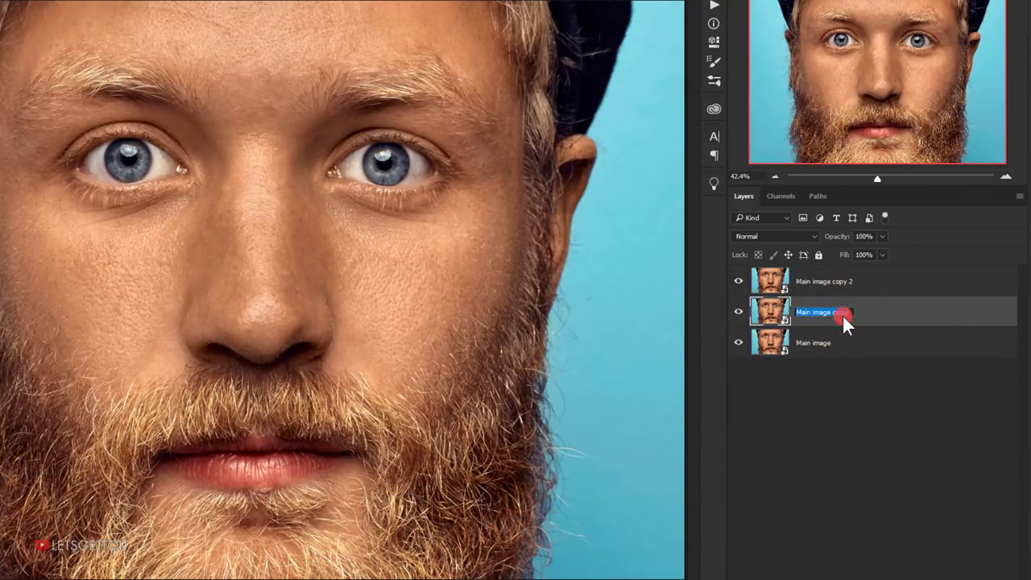
type("PAt 1")
key("shift+Tab")
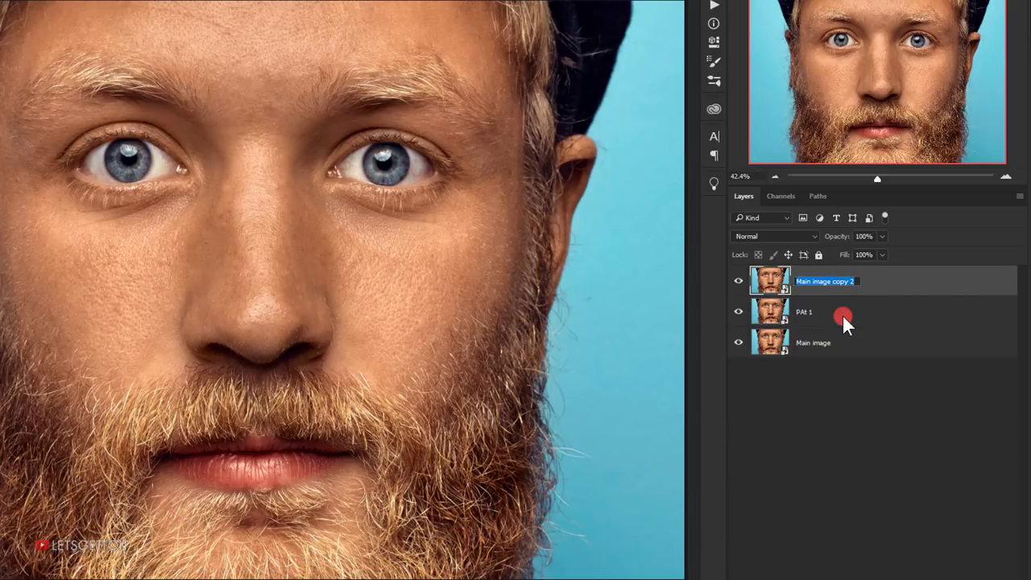
type("Pat 2")
key("Return")
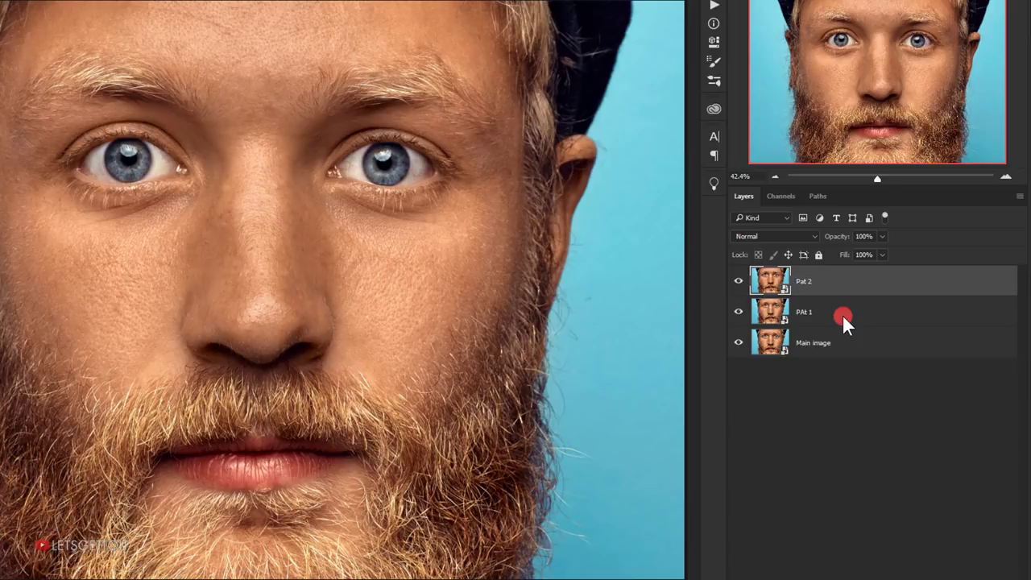
Set Fill to 0% on Pat 2 and PAt 1, then select Main image
left_click(860, 255)
type("0")
key("Return")
left_click(828, 317)
left_click(860, 254)
type("0")
key("Return")
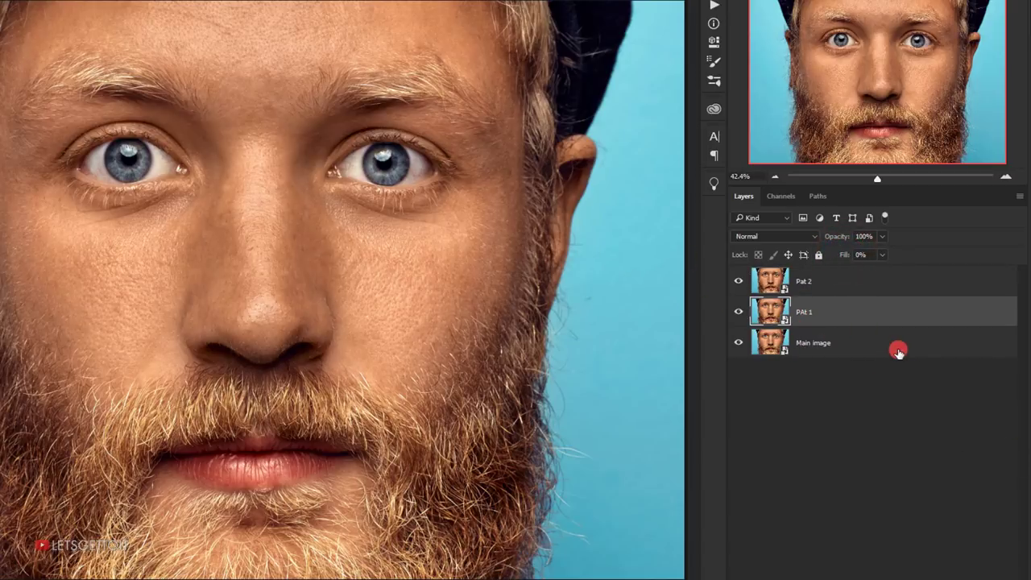
left_click(866, 345)
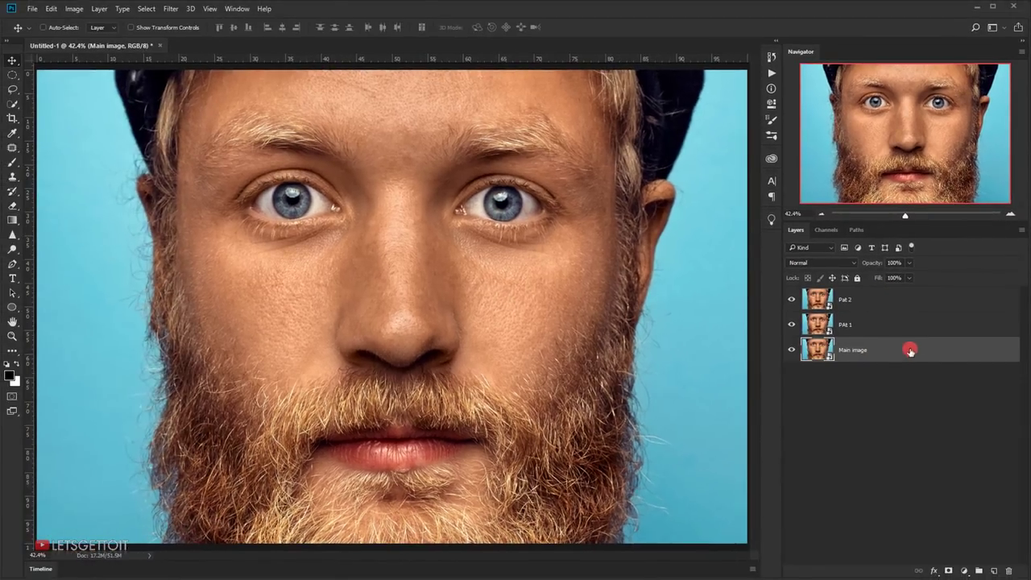
Give the Main image layer a Pattern Overlay using the Dot black BG pattern
left_click(934, 571)
left_click(967, 435)
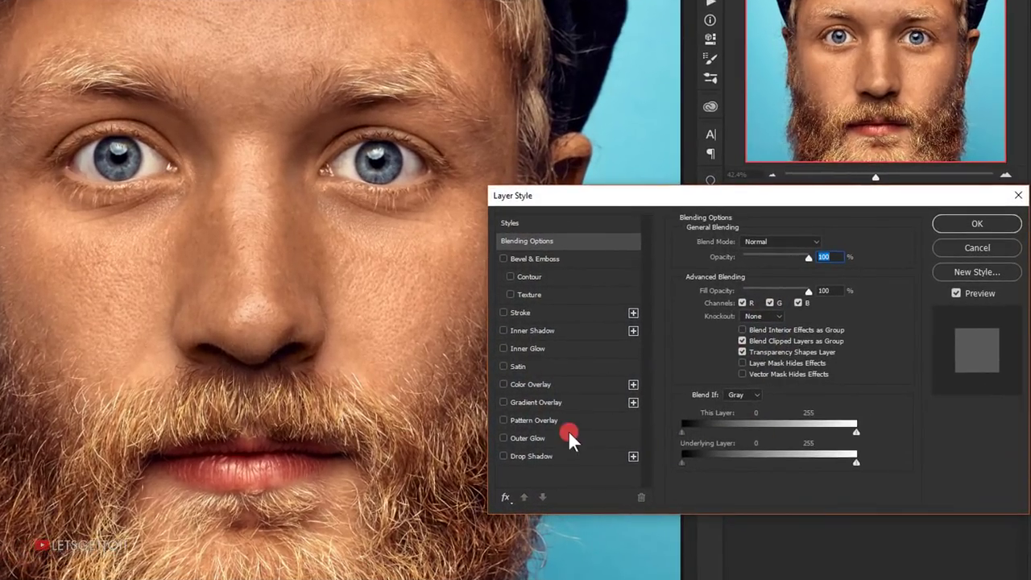
left_click(548, 420)
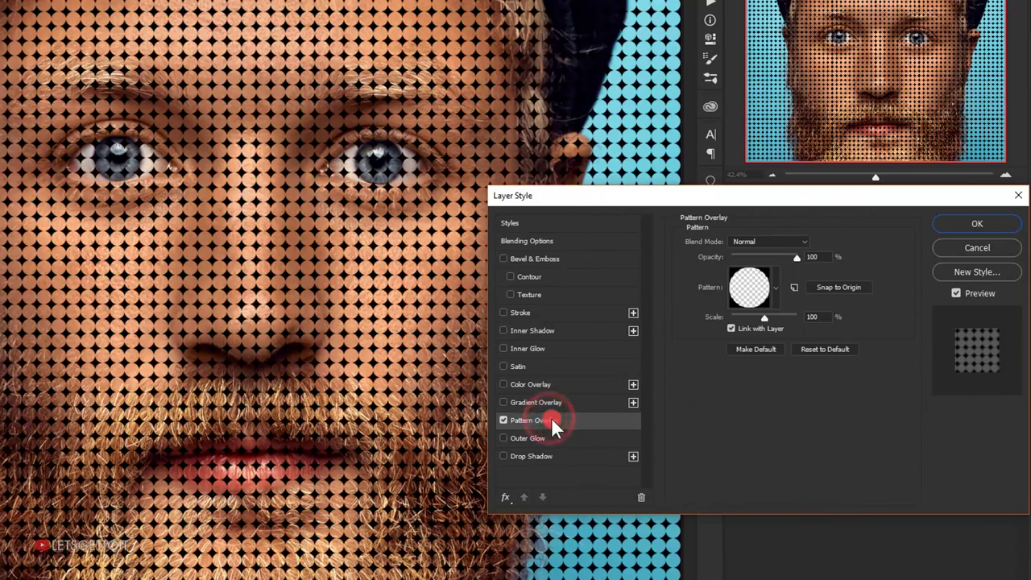
left_click(776, 287)
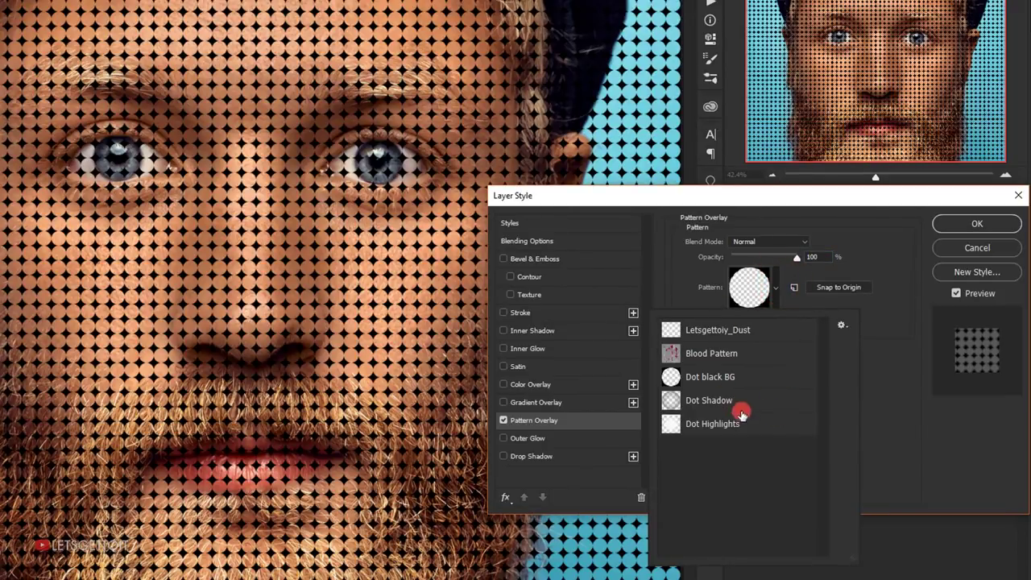
left_click(746, 379)
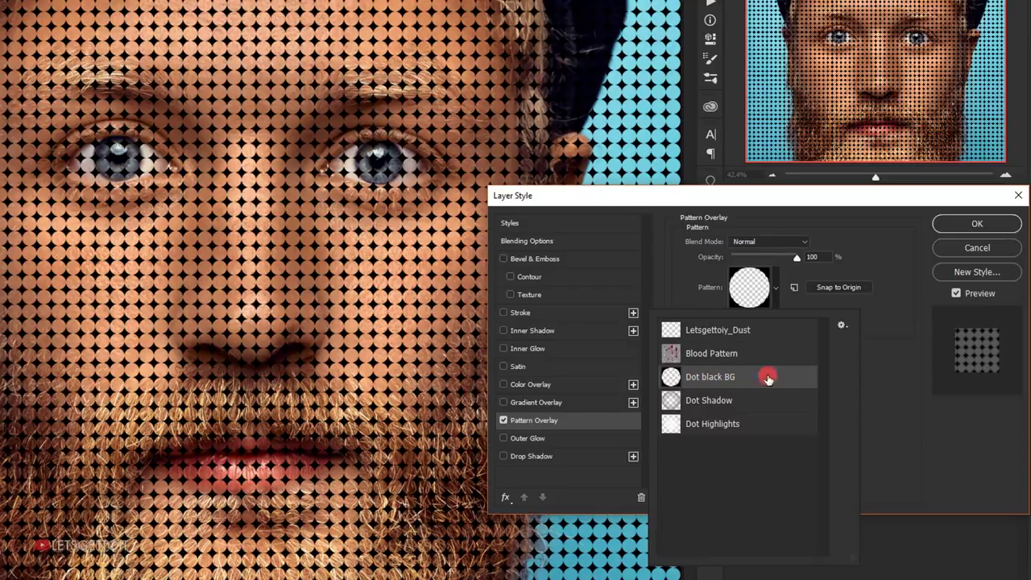
left_click(888, 354)
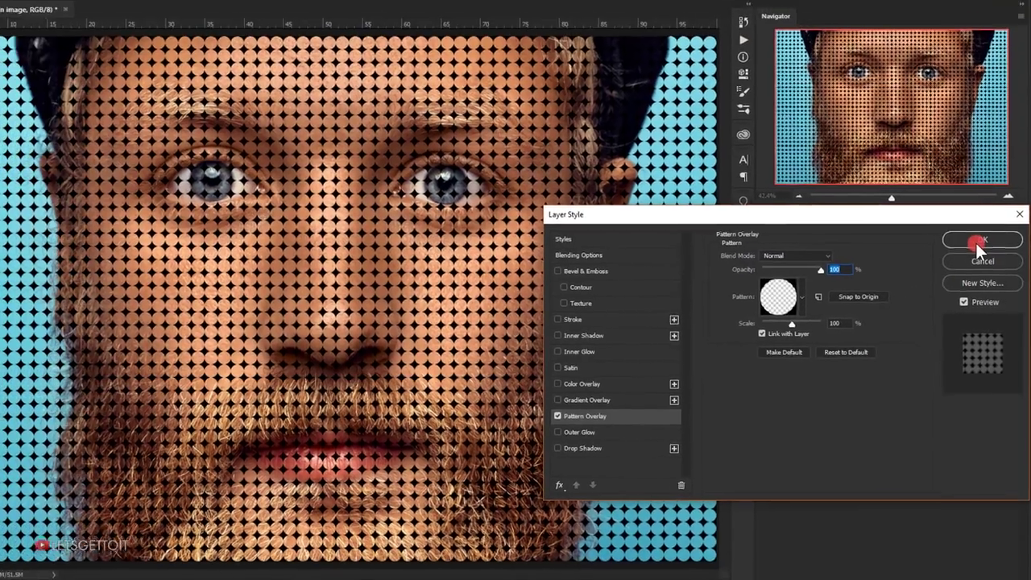
left_click(975, 241)
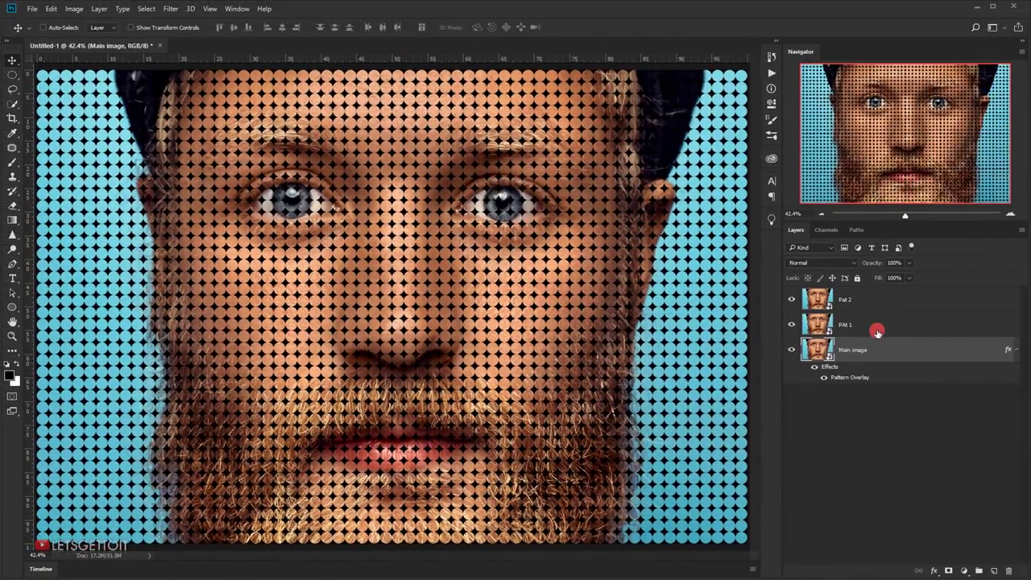
Add a Pattern Overlay with the Dot Shadow pattern to the PAt 1 layer
left_click(869, 324)
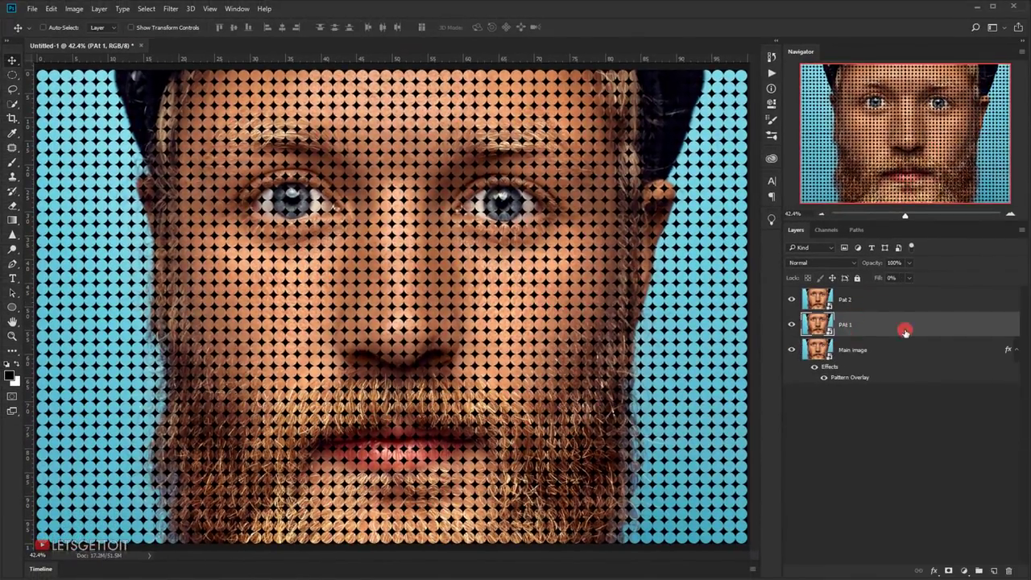
left_click(928, 572)
left_click(953, 438)
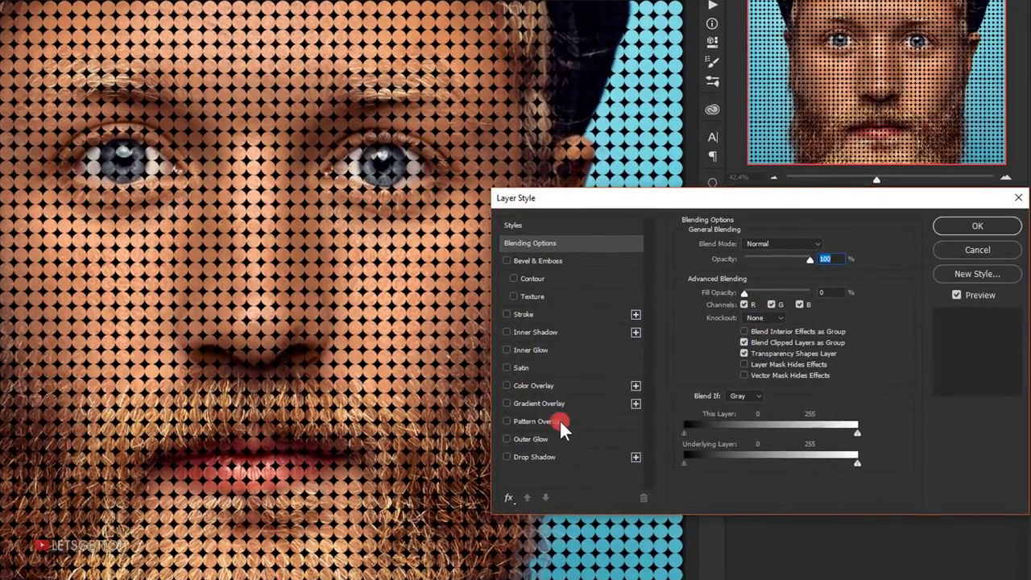
left_click(538, 421)
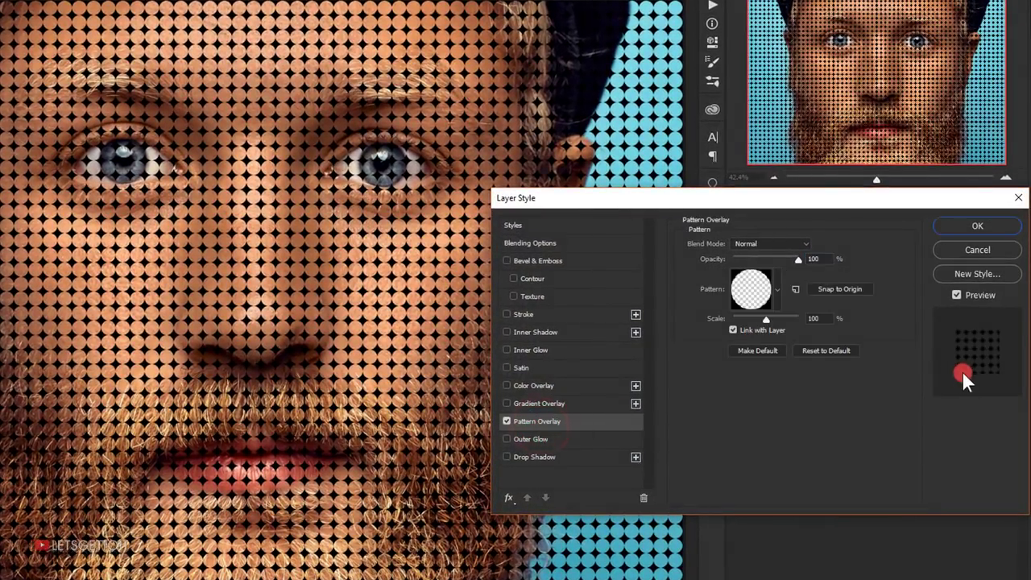
left_click(771, 288)
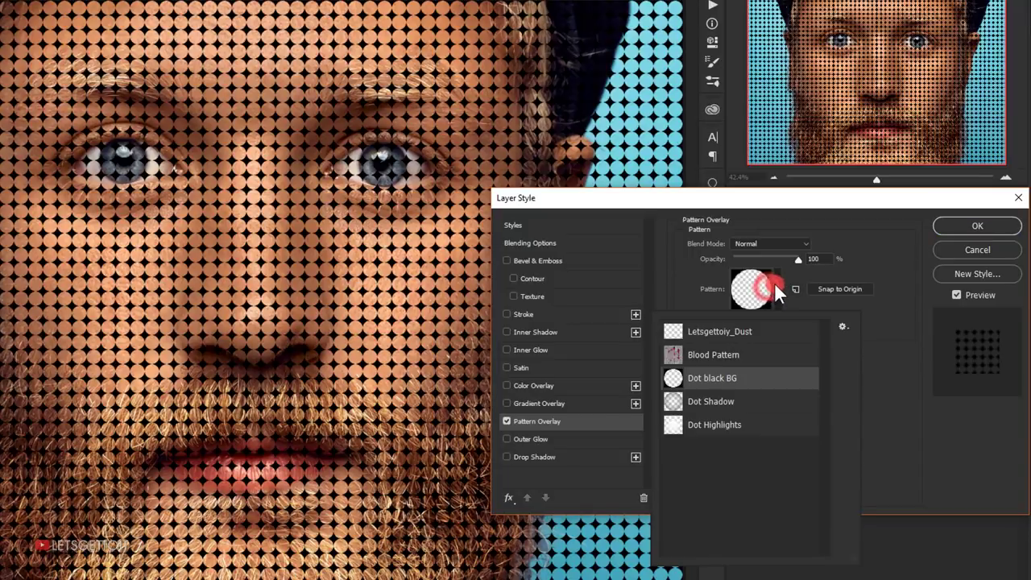
left_click(708, 403)
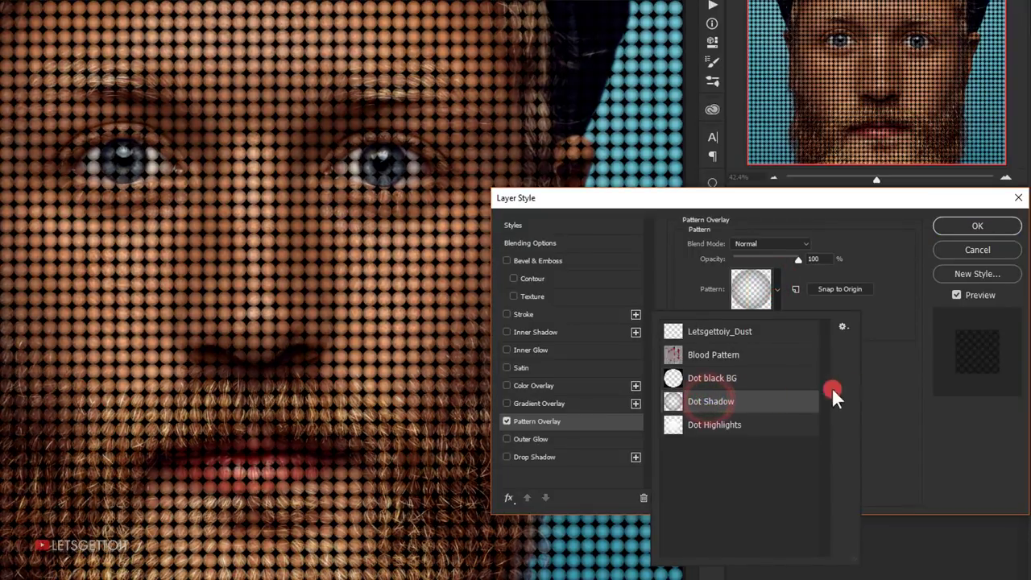
left_click(897, 376)
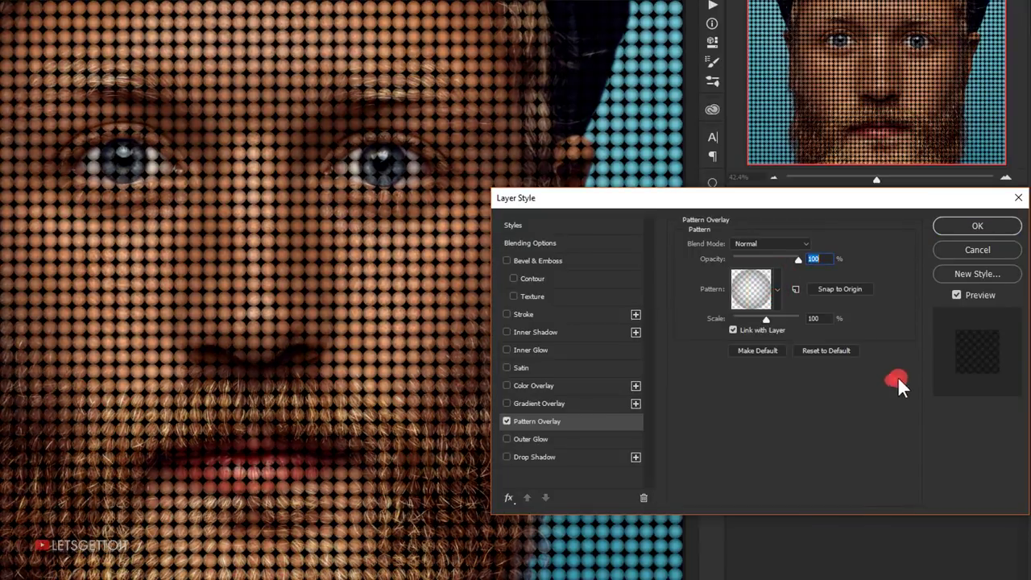
Set the overlay to Overlay blend mode at 50% opacity, apply it, and compare by toggling PAt 1
left_click(766, 244)
left_click(755, 381)
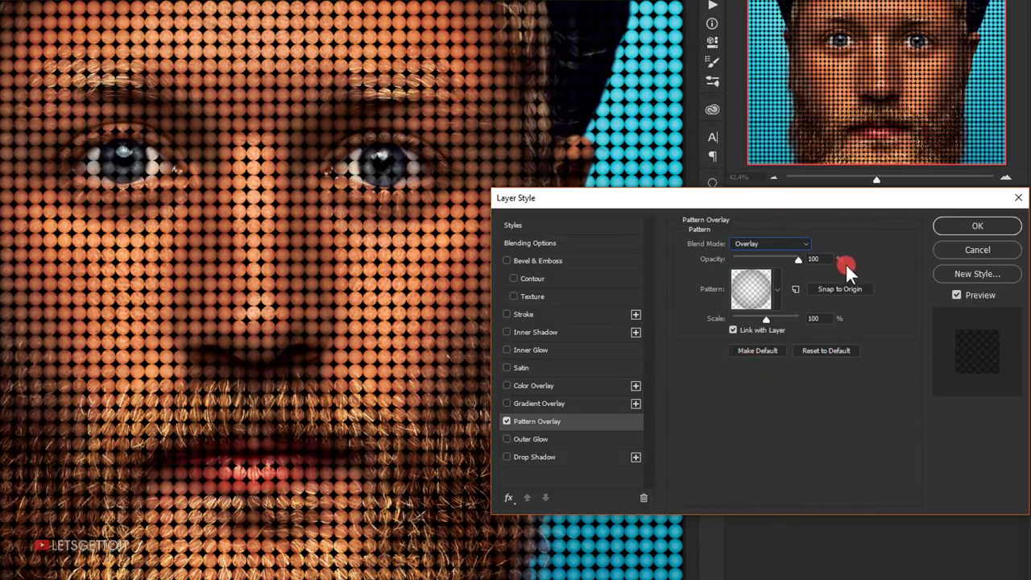
double_click(829, 259)
type("50")
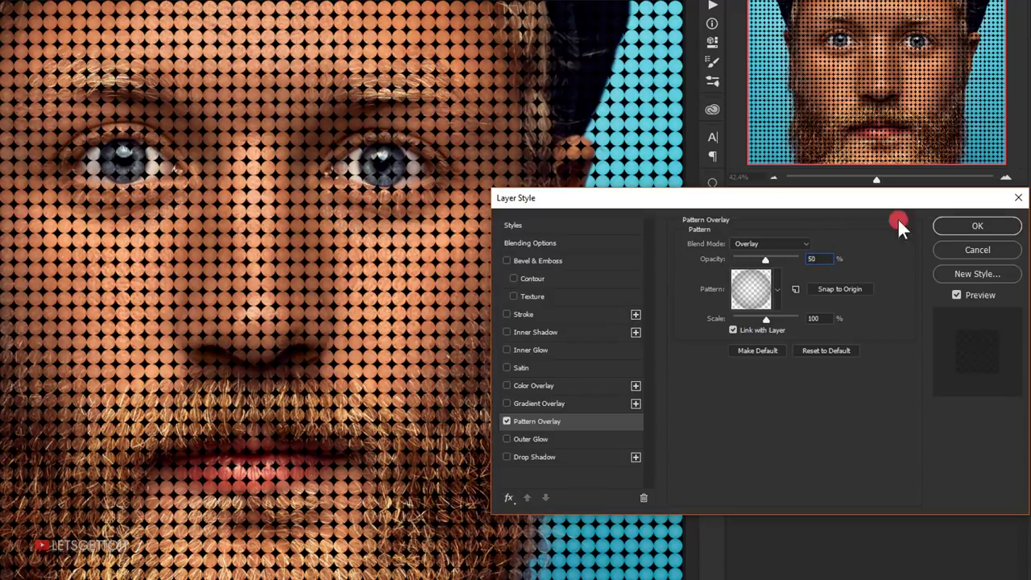
left_click(970, 225)
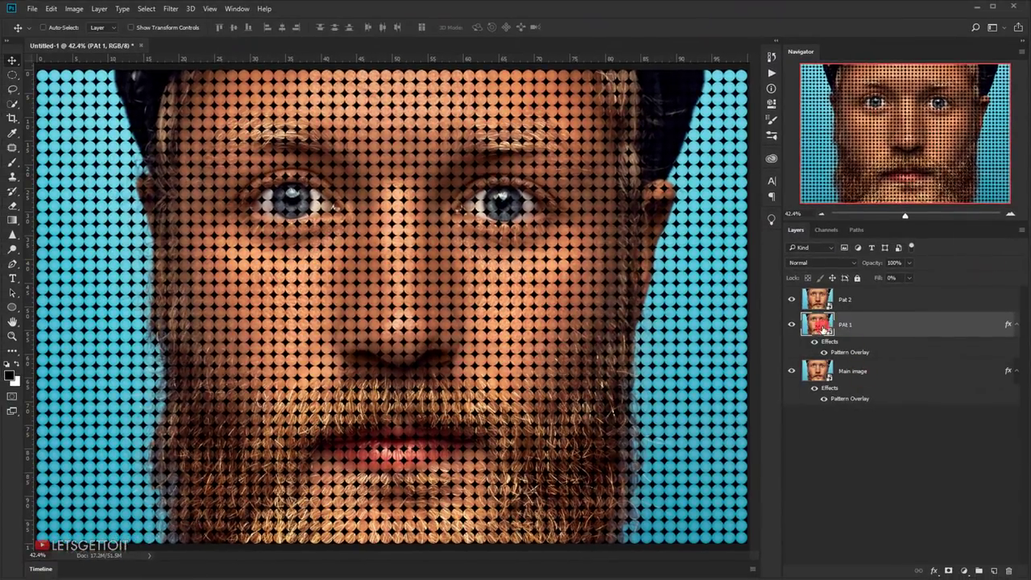
left_click(796, 324)
left_click(796, 325)
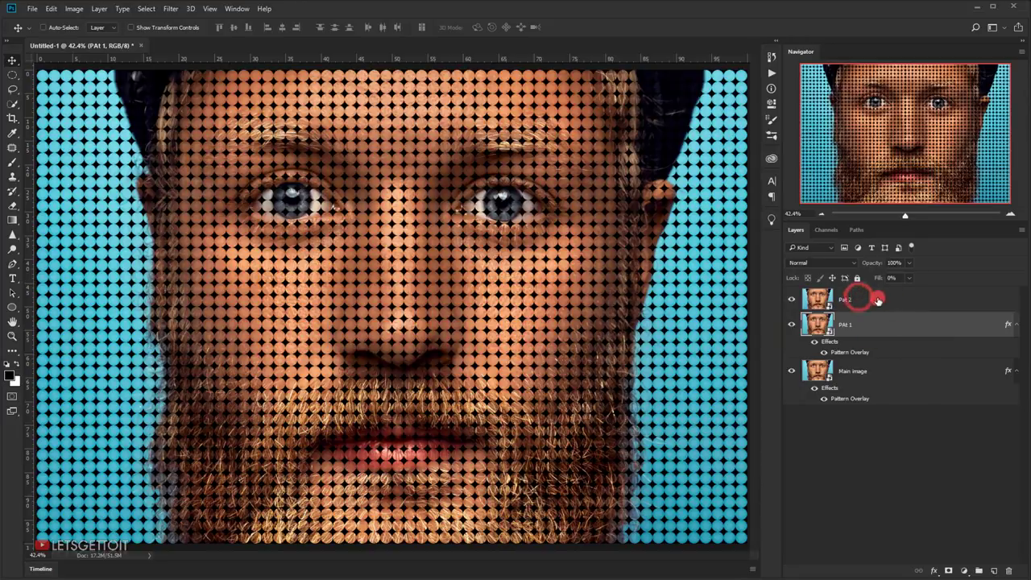
Give Pat 2 a Dot Highlights Pattern Overlay in Soft Light blend mode
left_click(939, 298)
left_click(939, 570)
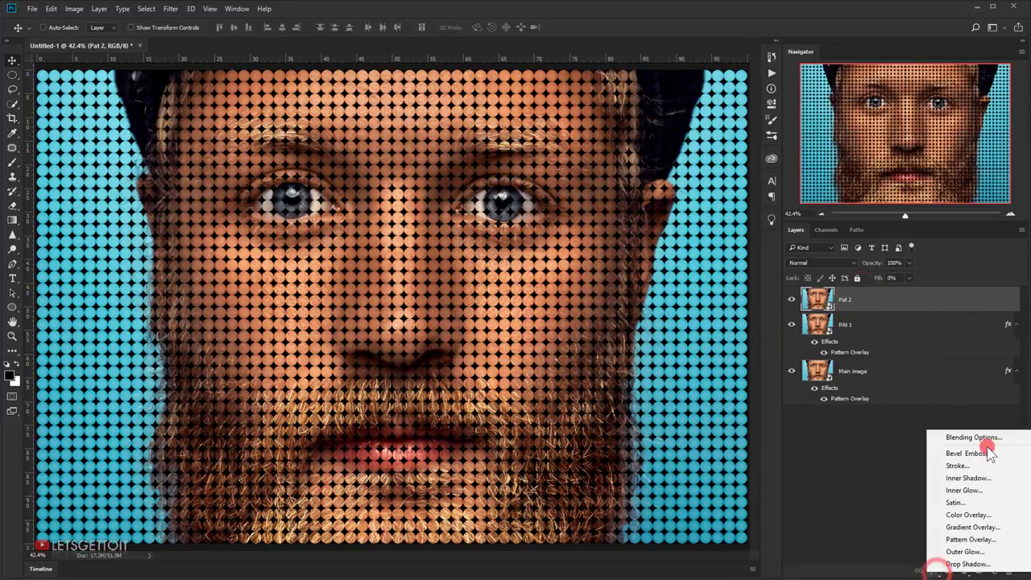
left_click(981, 432)
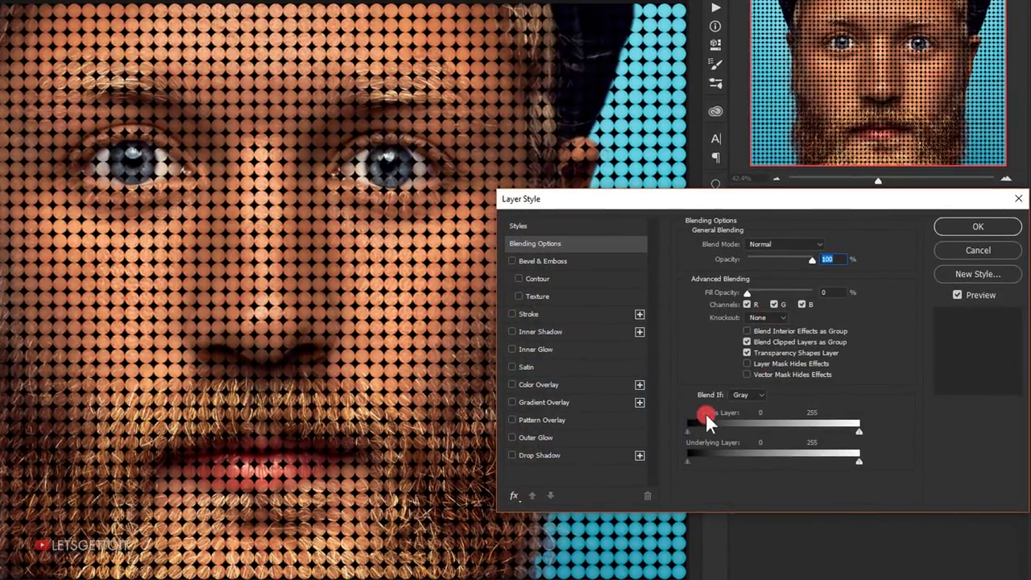
left_click(542, 420)
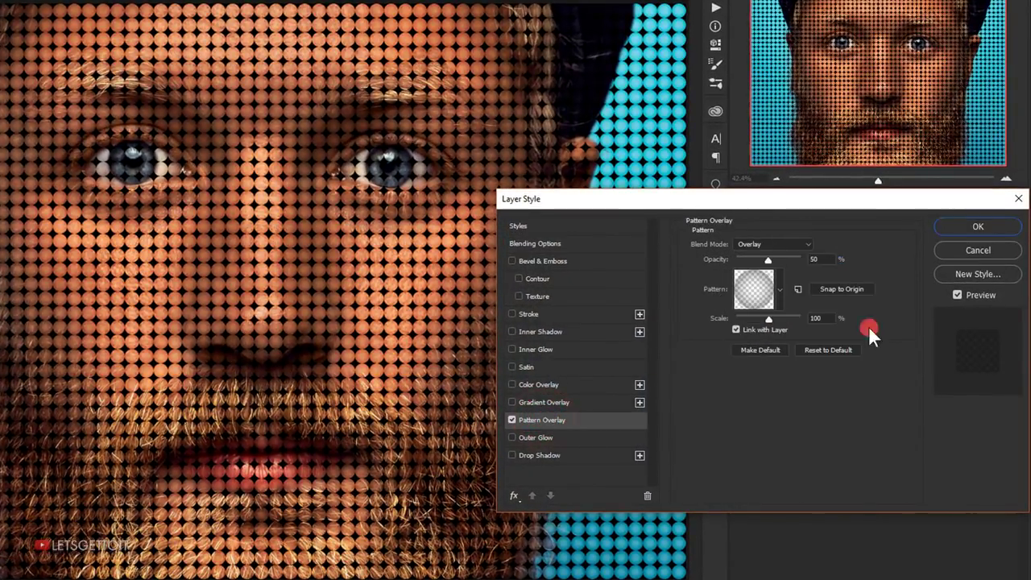
left_click(775, 289)
left_click(729, 427)
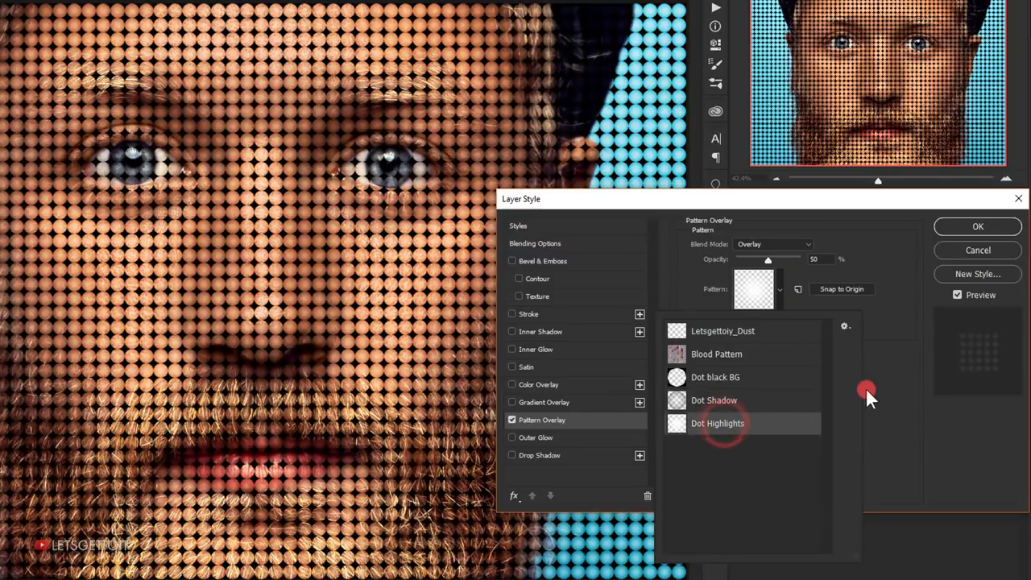
left_click(905, 365)
left_click(774, 255)
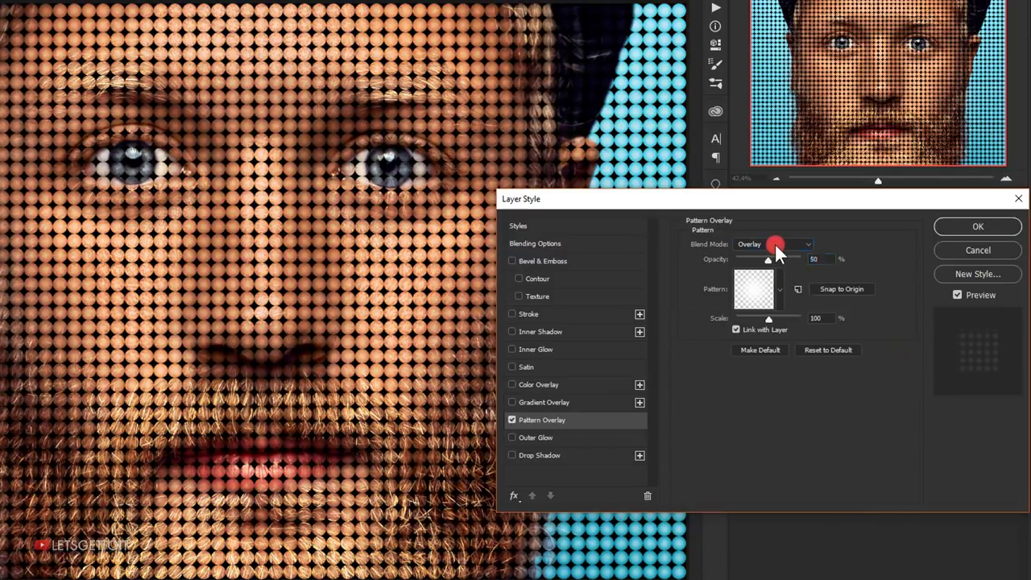
left_click(774, 243)
left_click(741, 387)
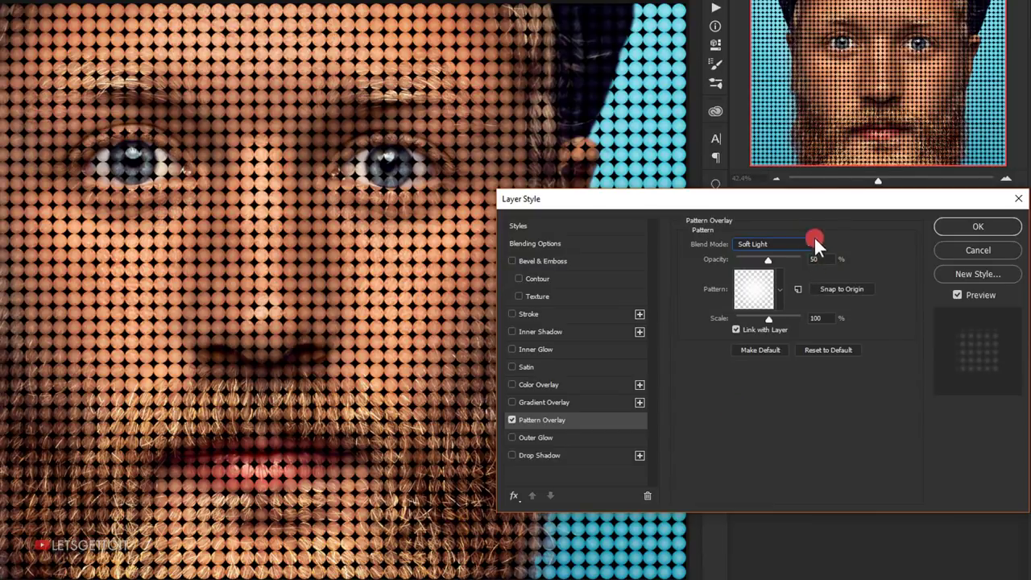
left_click(977, 226)
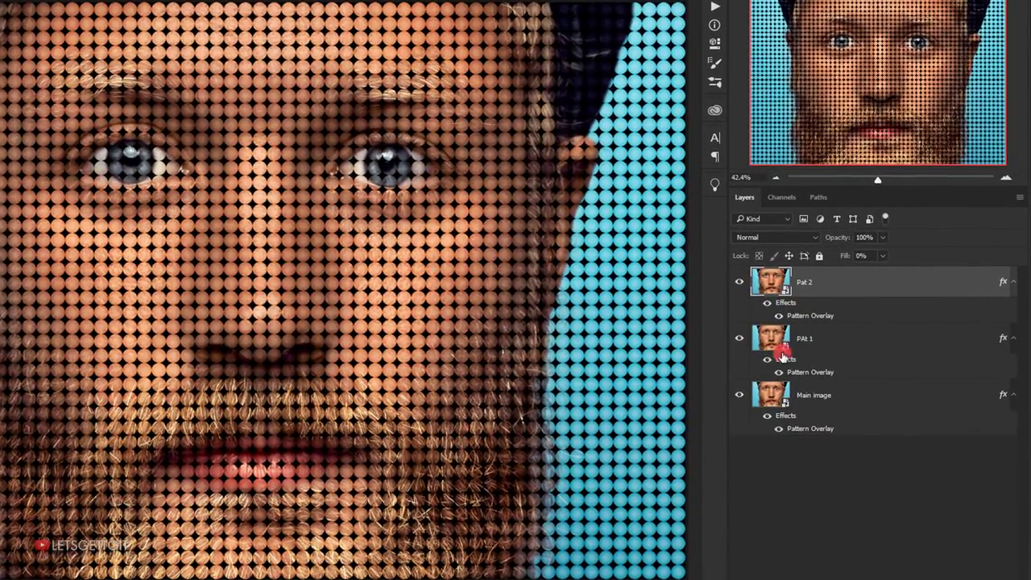
Open Pat 2's smart object and place the woman-with-candy-apple photo at the canvas centre
double_click(774, 286)
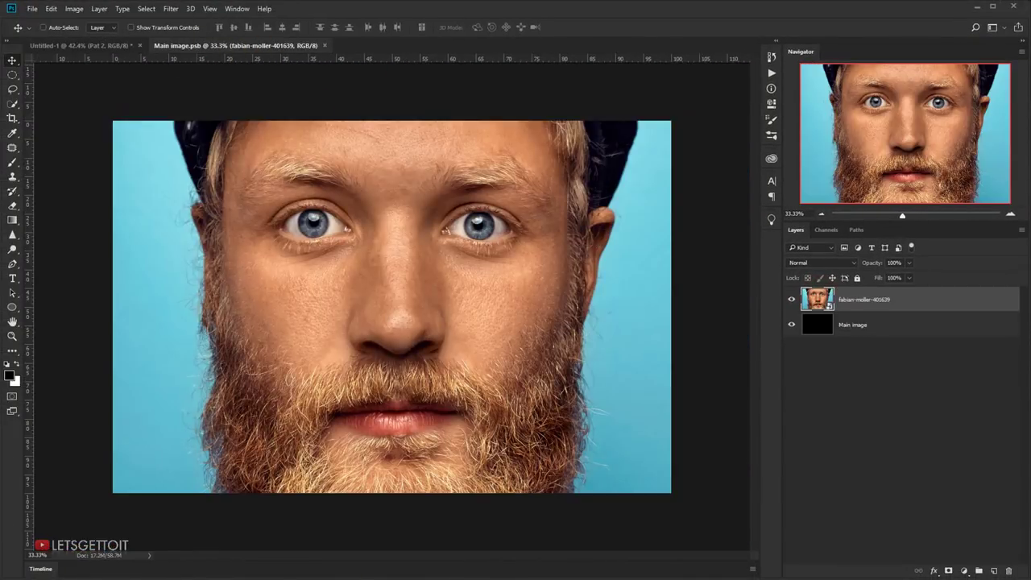
key("alt+Tab")
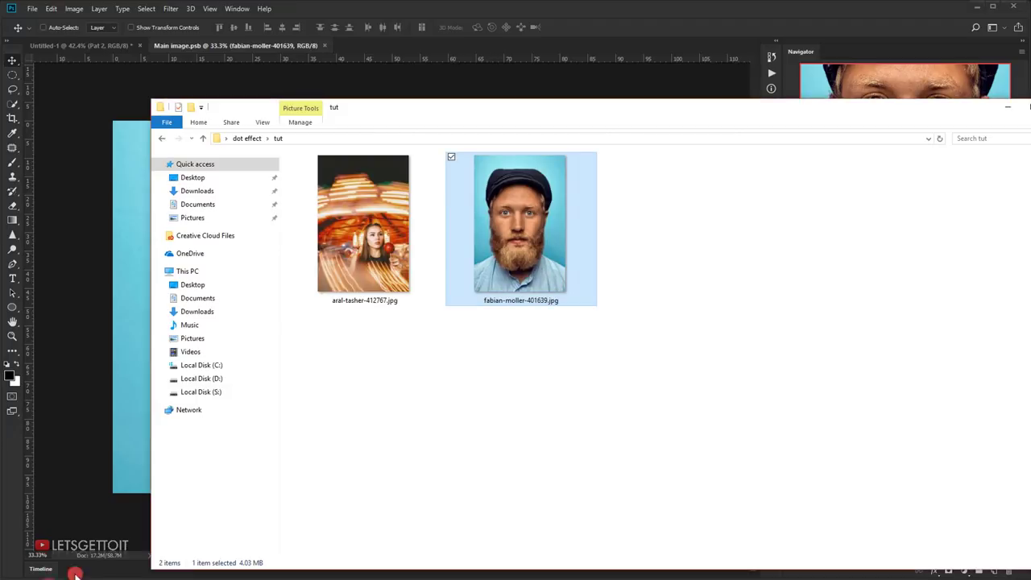
left_click(411, 257)
left_click_drag(364, 228, 131, 291)
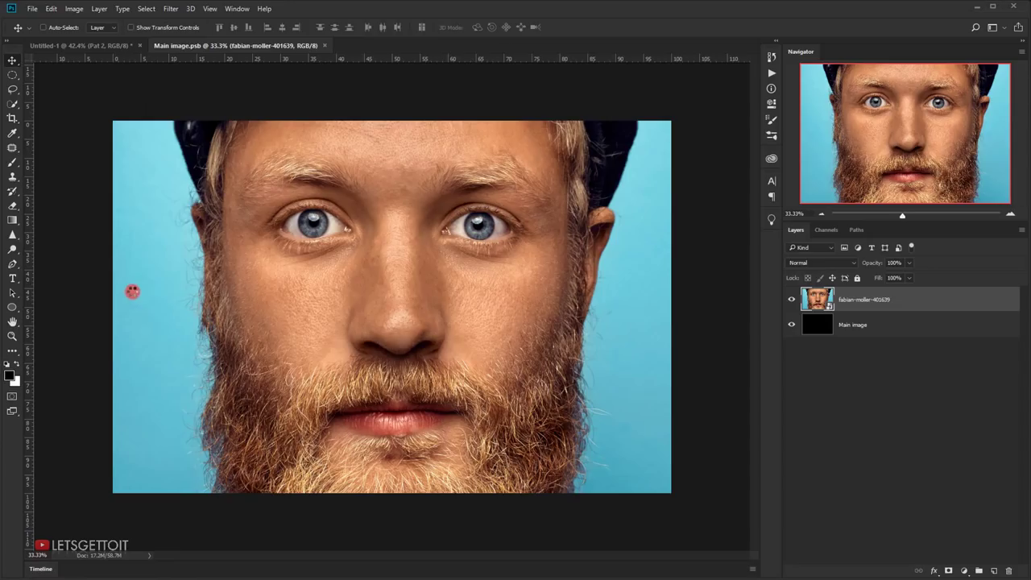
left_click_drag(170, 326, 468, 338)
Scale the photo to cover the canvas, commit it, then save and close Main image.psb
left_click_drag(522, 121, 709, 20)
key("ctrl+minus")
key("ctrl+minus")
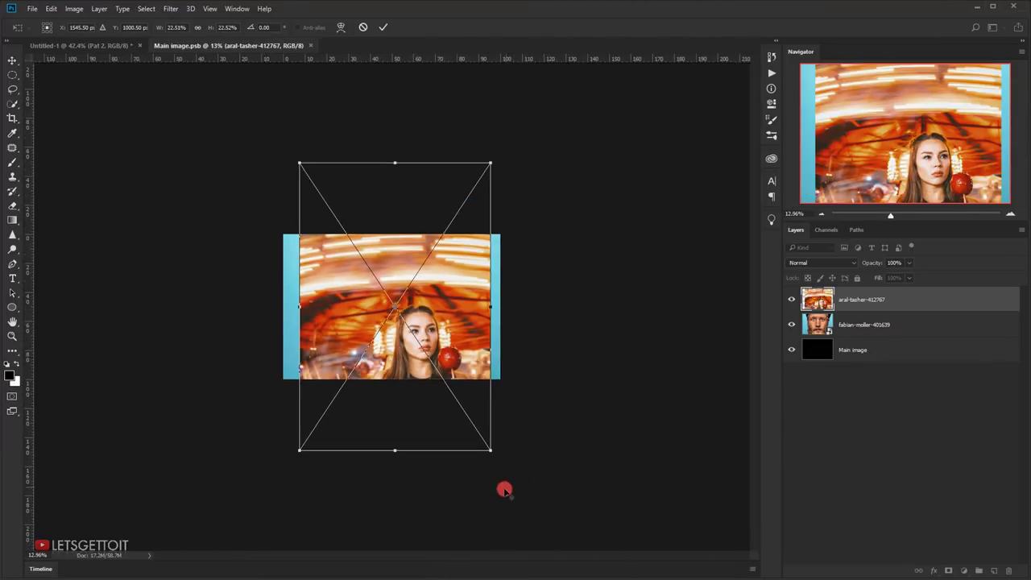
left_click_drag(490, 454, 442, 286)
key("ctrl+plus")
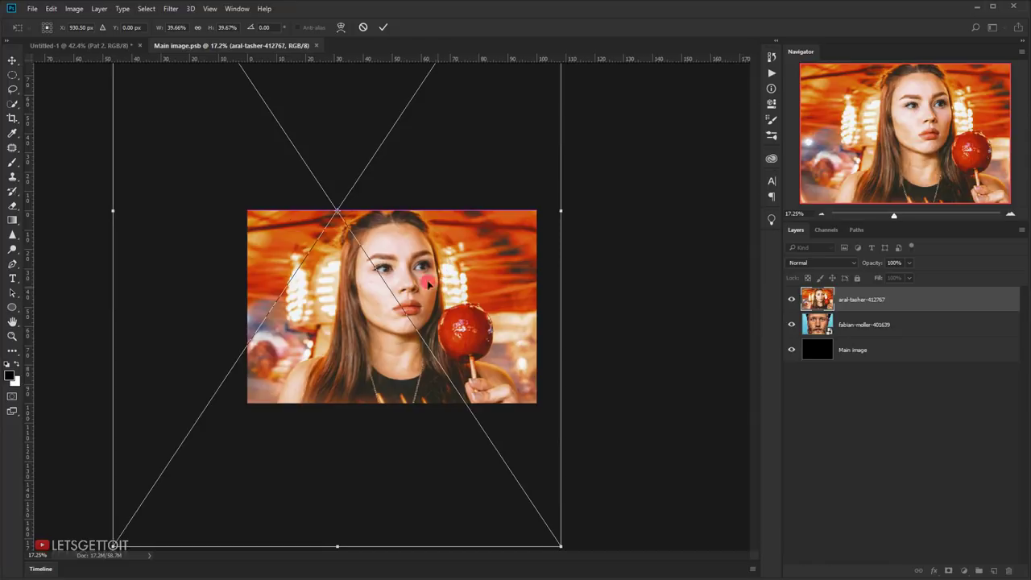
left_click(381, 29)
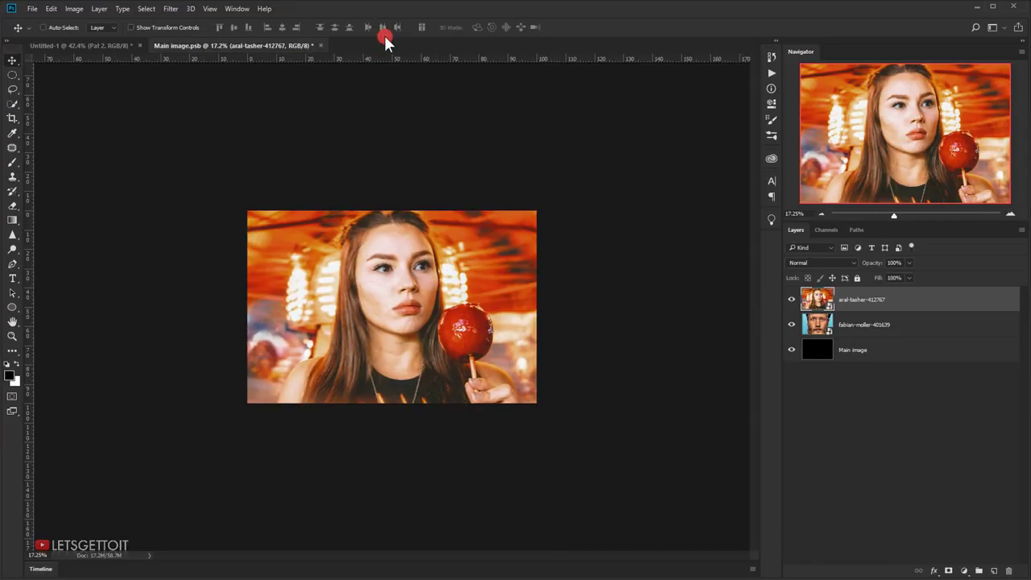
key("ctrl+0")
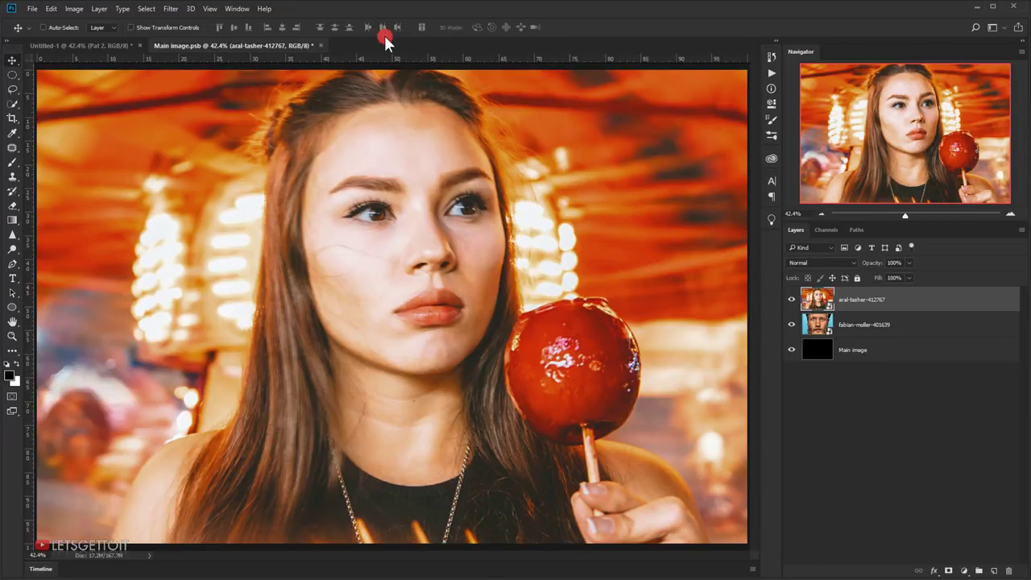
left_click(321, 45)
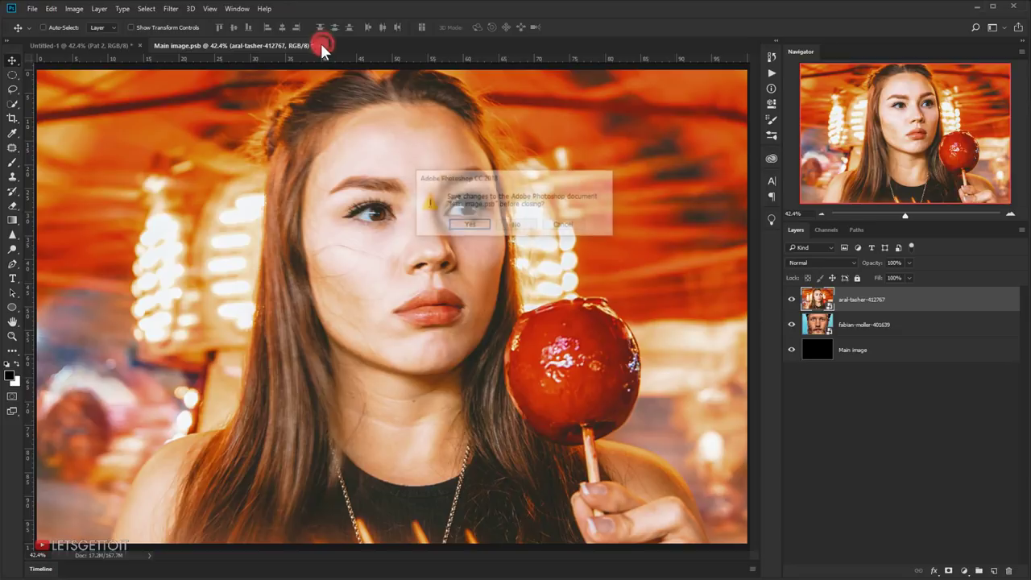
left_click(470, 227)
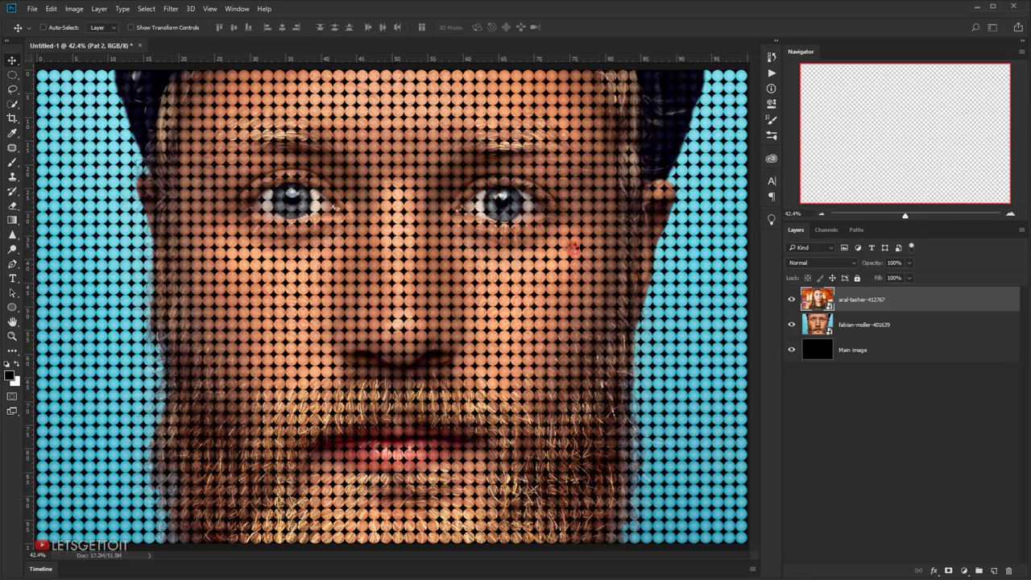